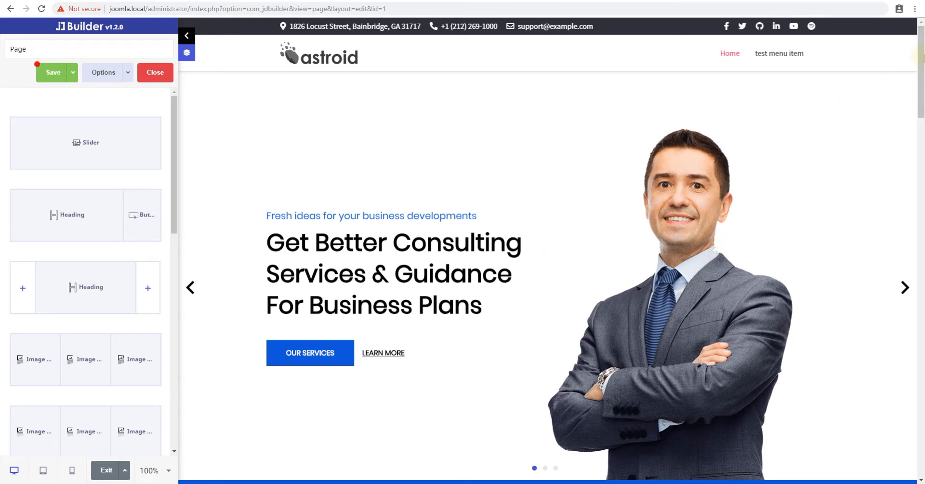
- Add a Business-hour element directly below the Testimonial element on the page
scroll(900, 135, "down", 9)
scroll(901, 143, "down", 12)
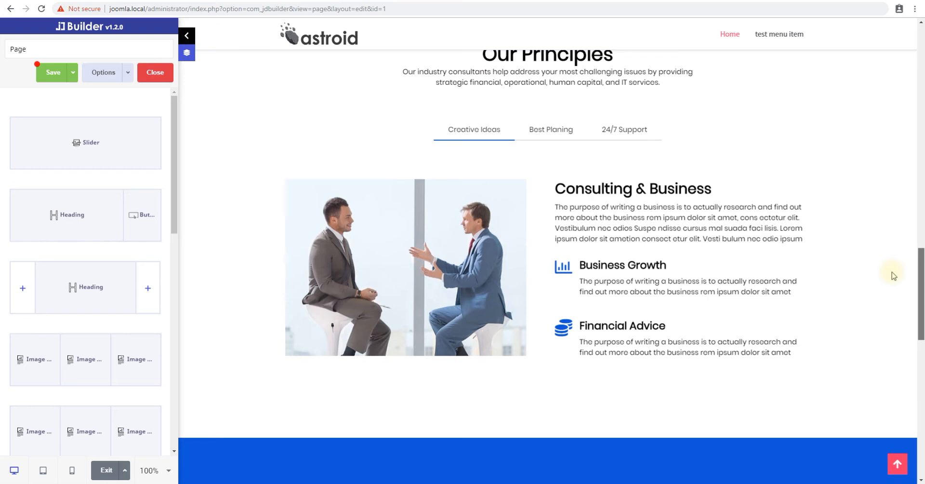
scroll(894, 276, "down", 13)
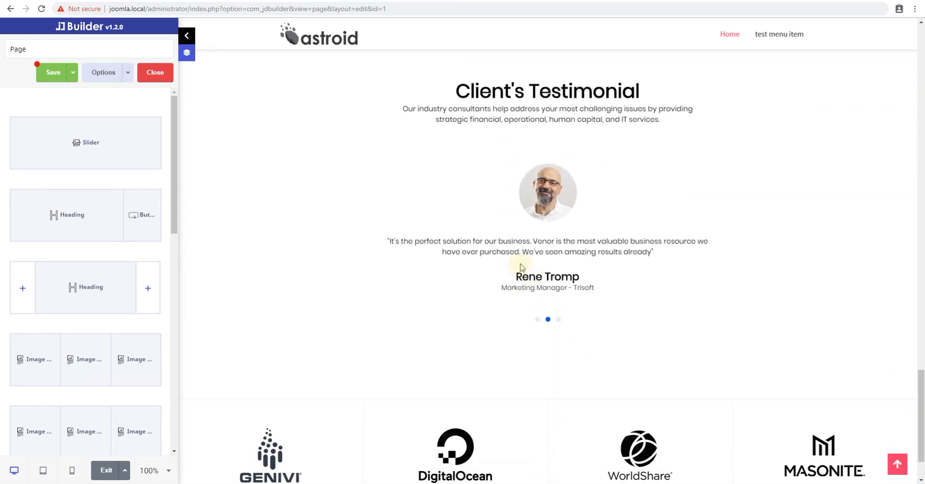
scroll(573, 331, "down", 2)
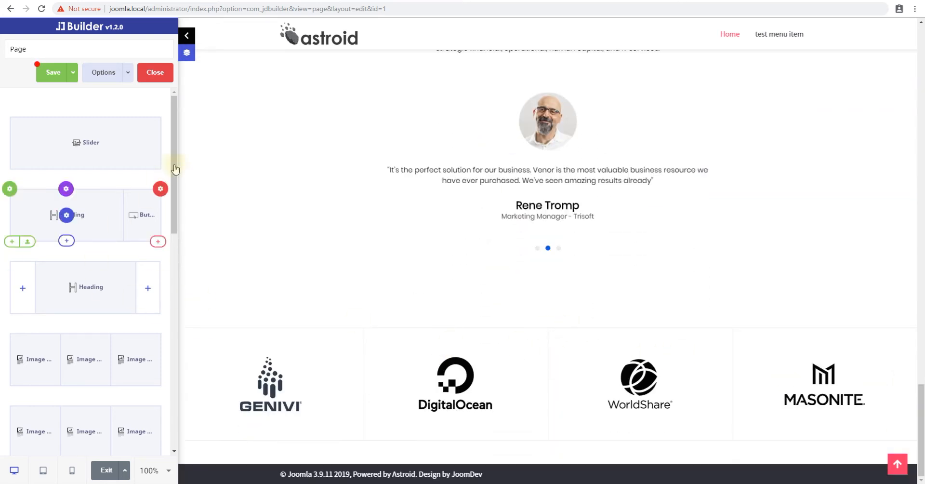
left_click_drag(174, 200, 174, 391)
scroll(168, 405, "down", 3)
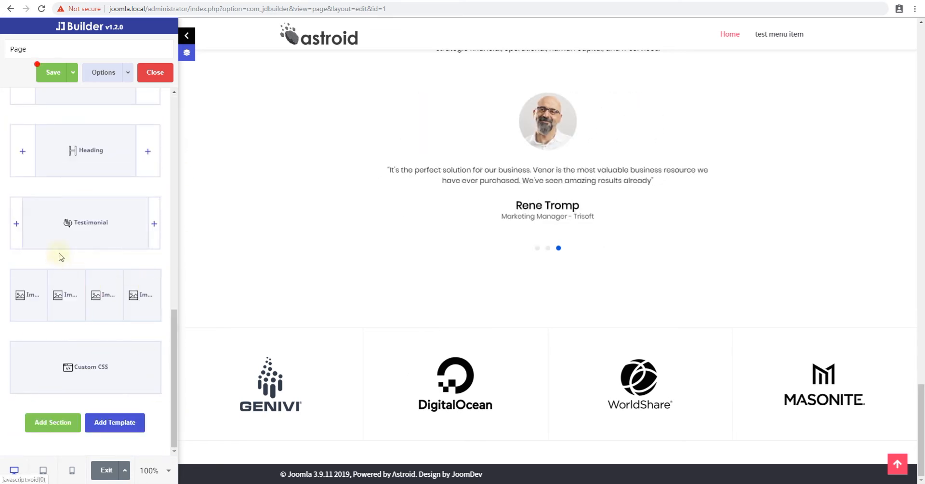
left_click(85, 249)
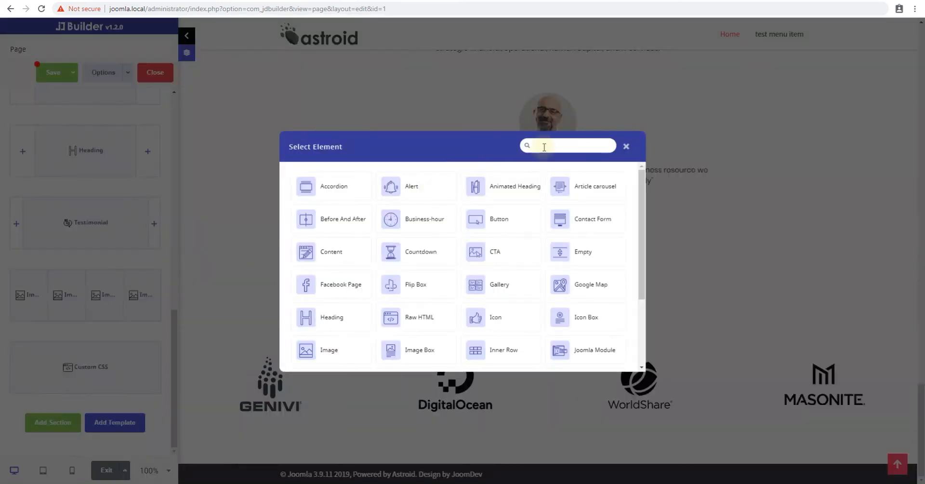
left_click(421, 216)
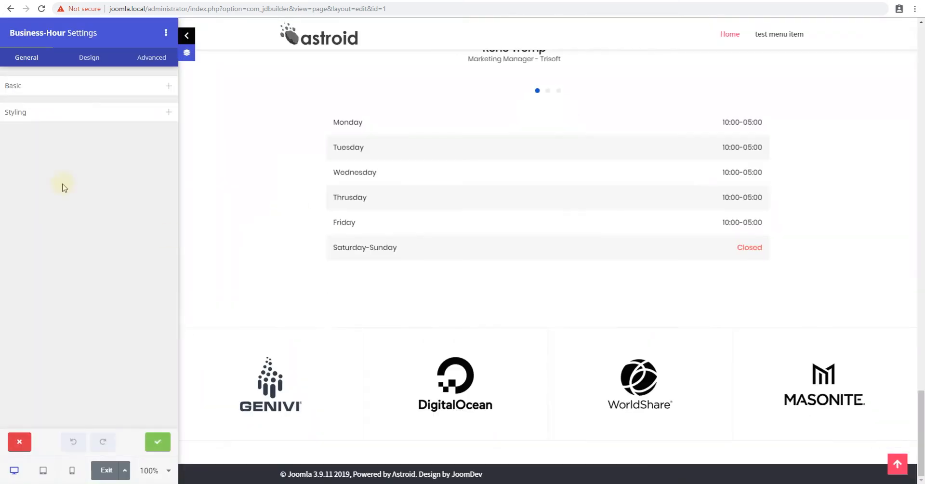
- Bring the business hours table into view and open the element's Basic settings
scroll(643, 259, "up", 1)
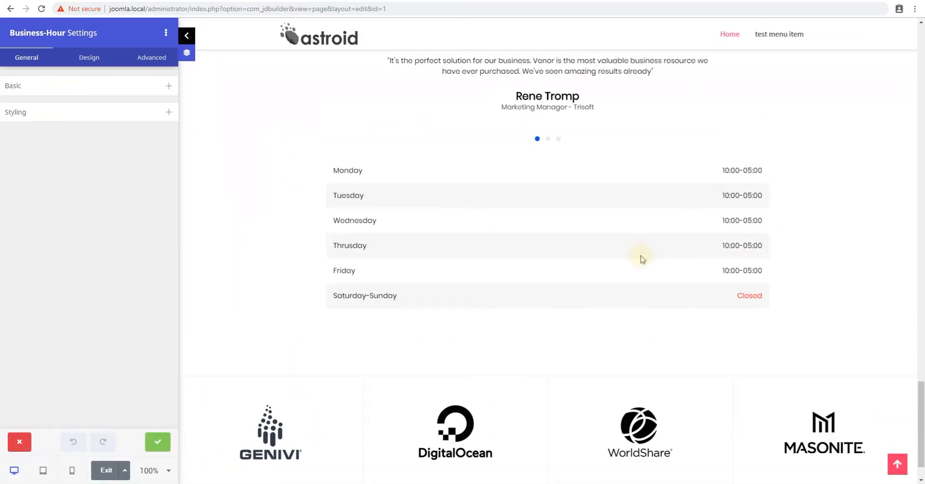
left_click_drag(336, 166, 765, 301)
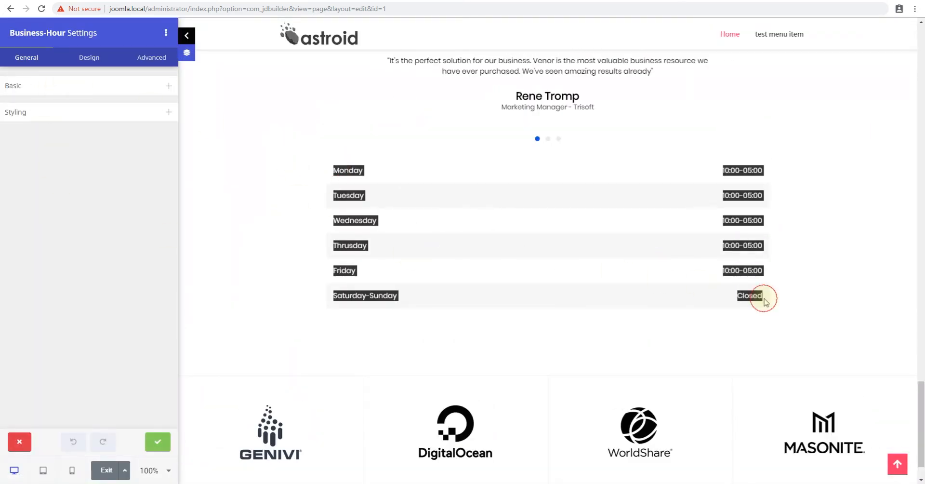
left_click(766, 302)
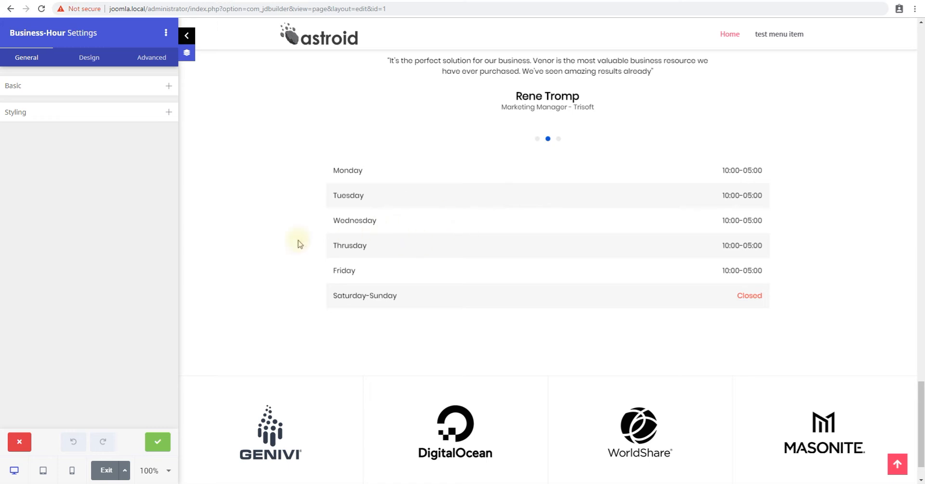
left_click(89, 87)
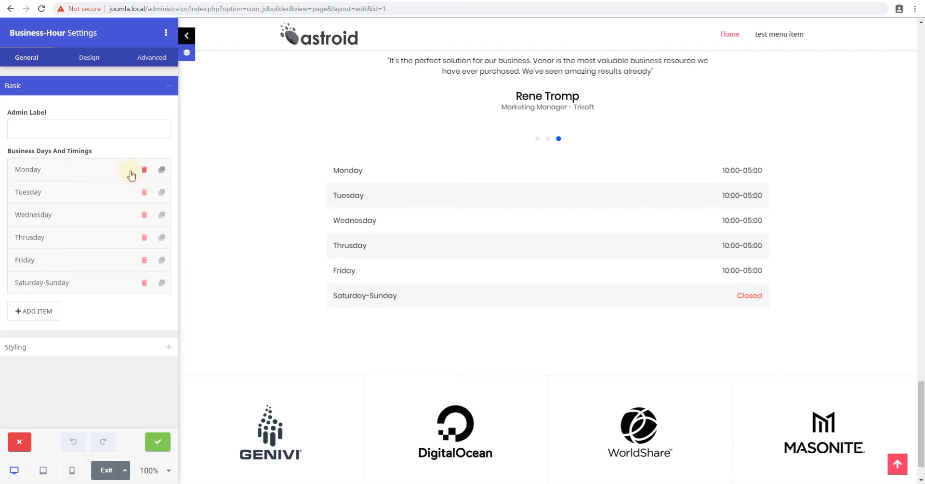
- Add spaces around the hyphen in the Saturday-Sunday entry's day name
left_click(107, 289)
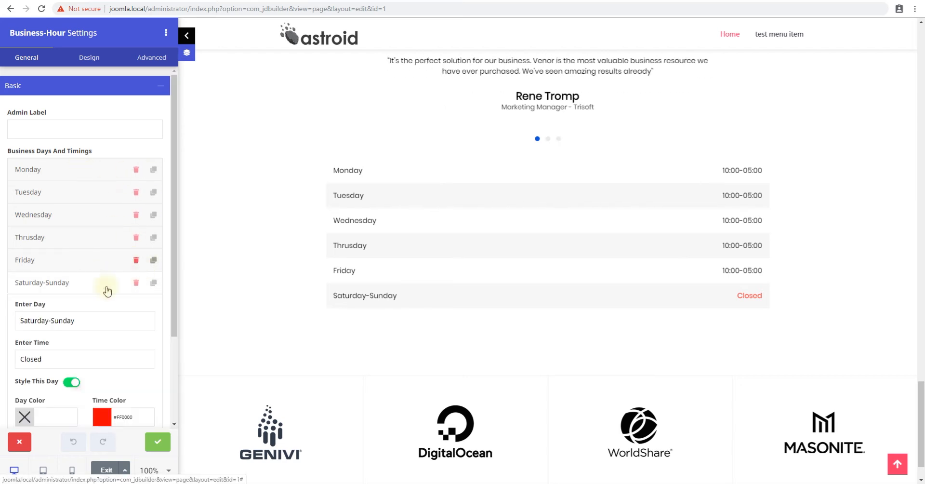
left_click(45, 320)
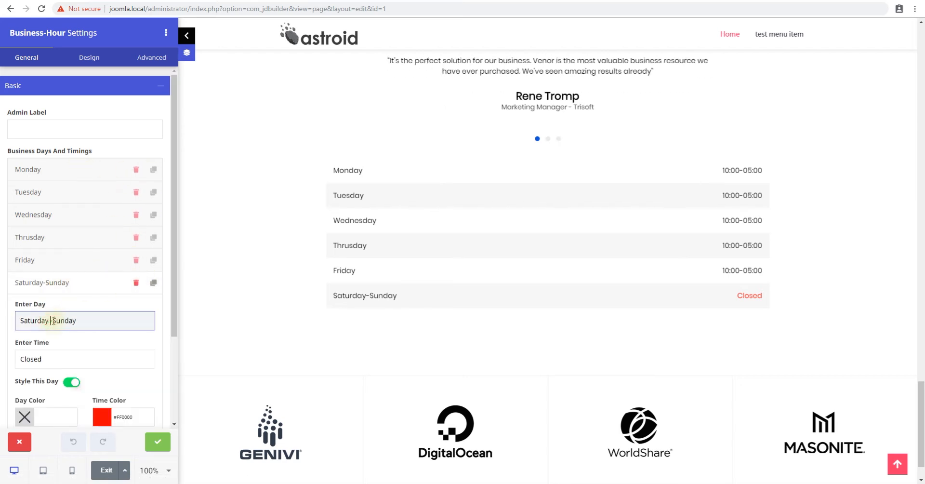
left_click(67, 286)
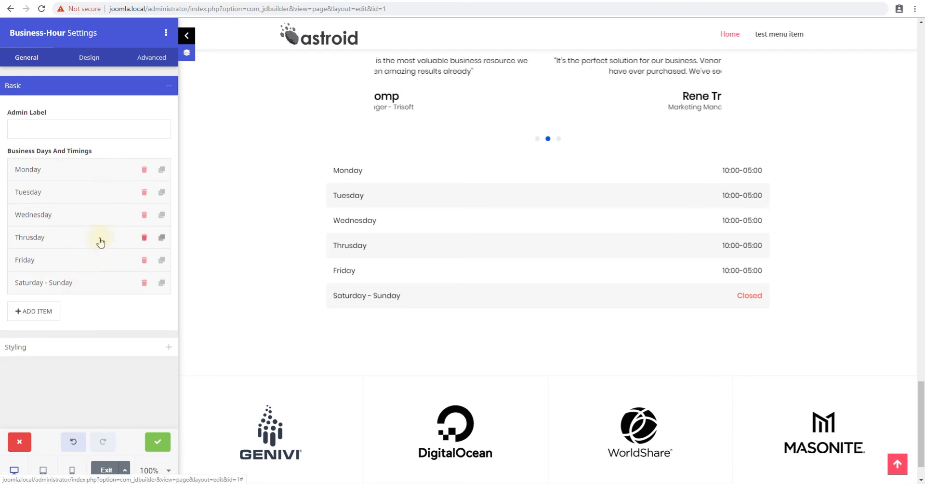
- Rename the last business day entry, Saturday - Sunday, as "Weekends"
left_click(75, 283)
triple_click(70, 321)
type("Weekends")
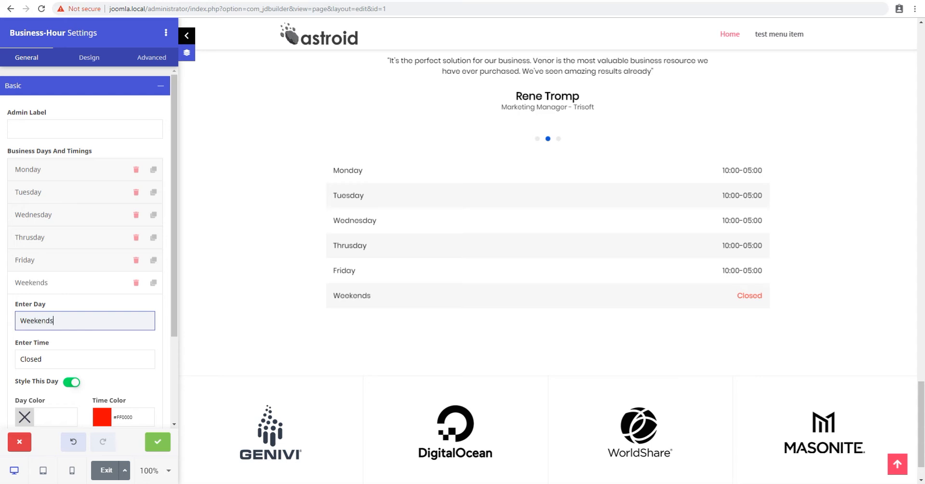
left_click(38, 284)
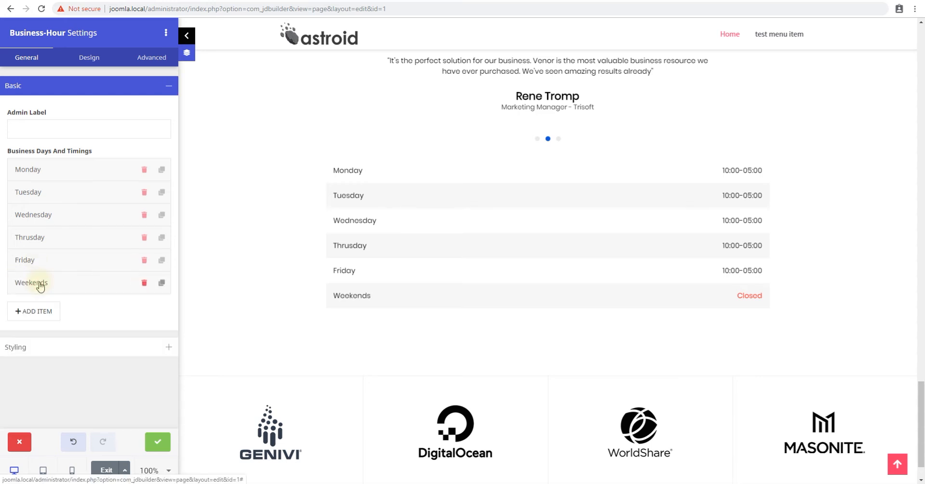
- Set the Weekends entry's time text to "Partially Open"
left_click(37, 284)
left_click(60, 354)
triple_click(61, 354)
type("Partially Open")
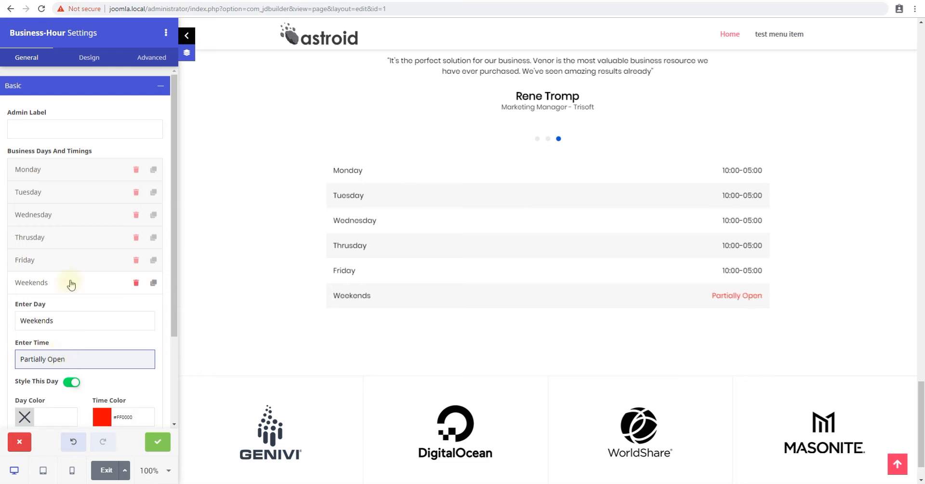
- Switch the Weekends entry's individual day styling off and back on
scroll(74, 314, "down", 1)
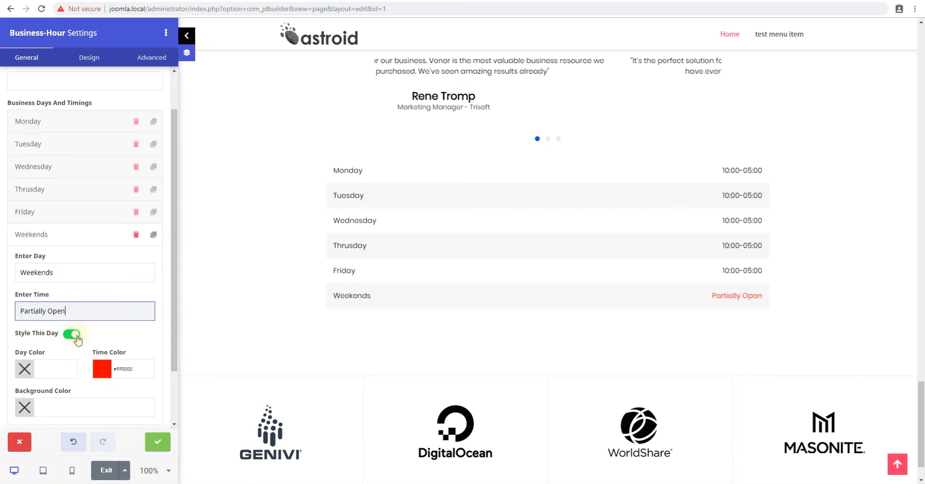
left_click(72, 335)
left_click(71, 341)
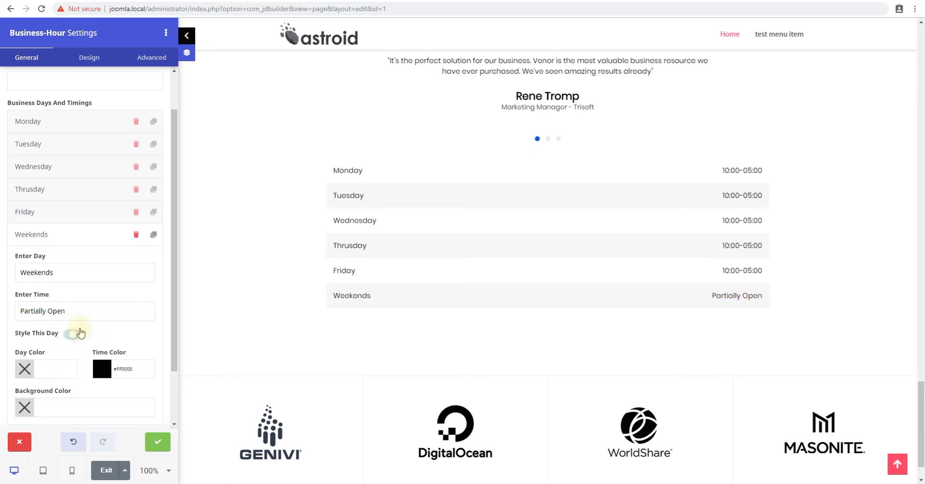
- Set the Weekends entry's time color to orange-yellow #FFB600 and collapse the entry
scroll(100, 326, "down", 1)
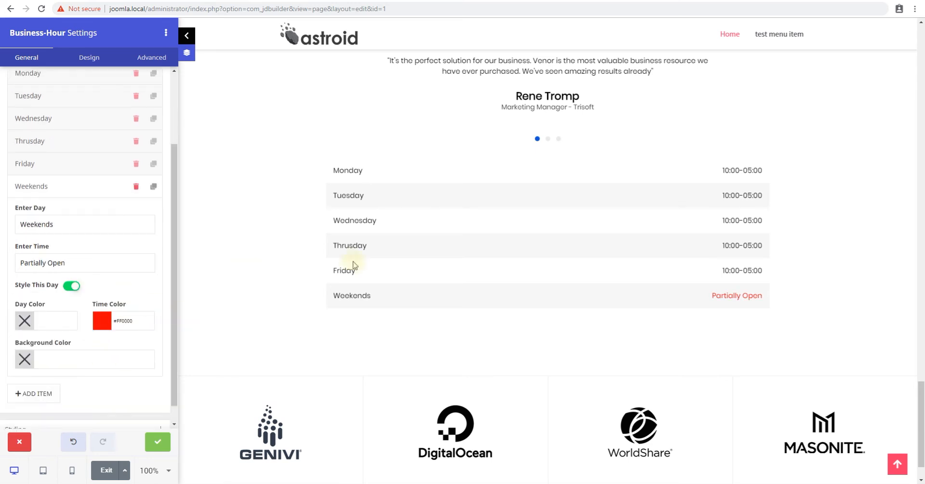
left_click(101, 321)
left_click_drag(86, 388, 90, 389)
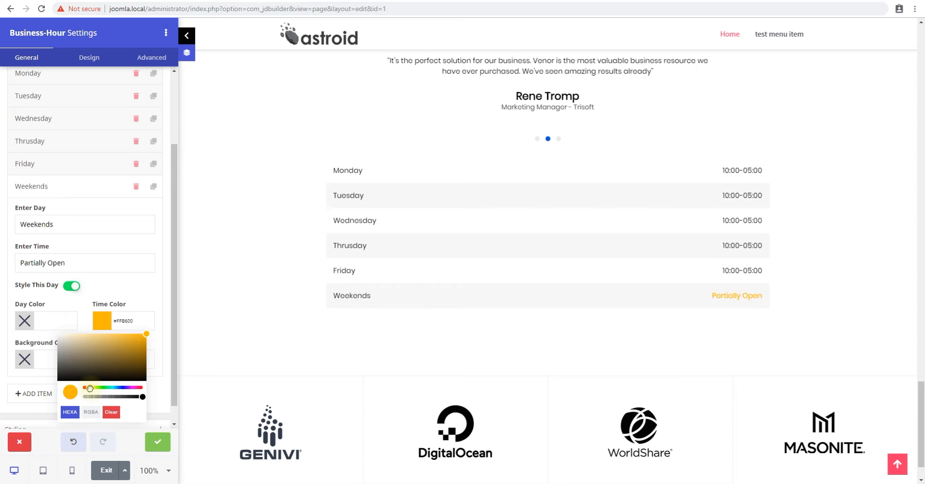
left_click(122, 288)
scroll(93, 238, "up", 1)
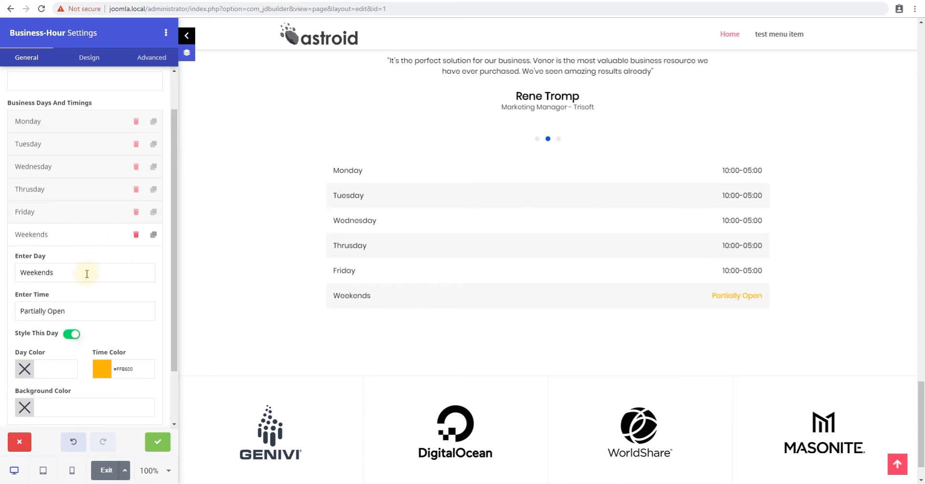
left_click(41, 229)
- Change the Wednesday entry's day name to "Wednesday (Happy Hours)"
left_click(40, 224)
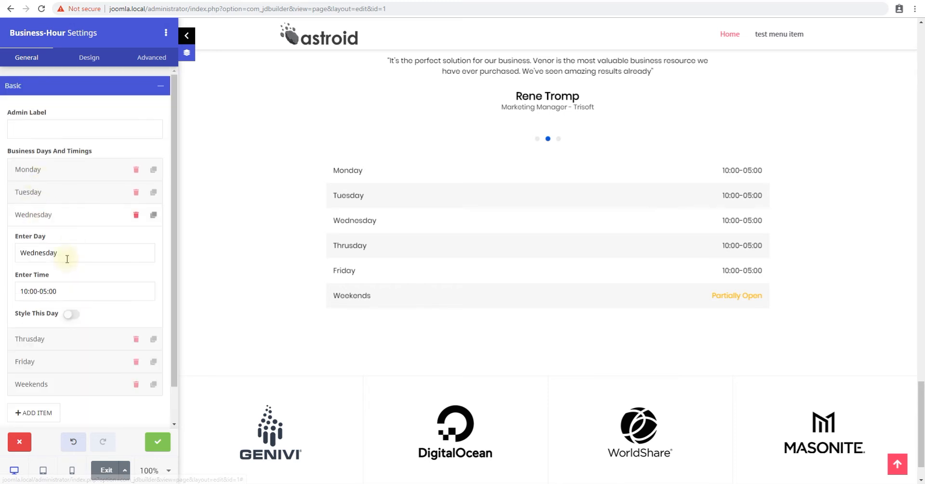
left_click(130, 251)
type("(Happy Hours")
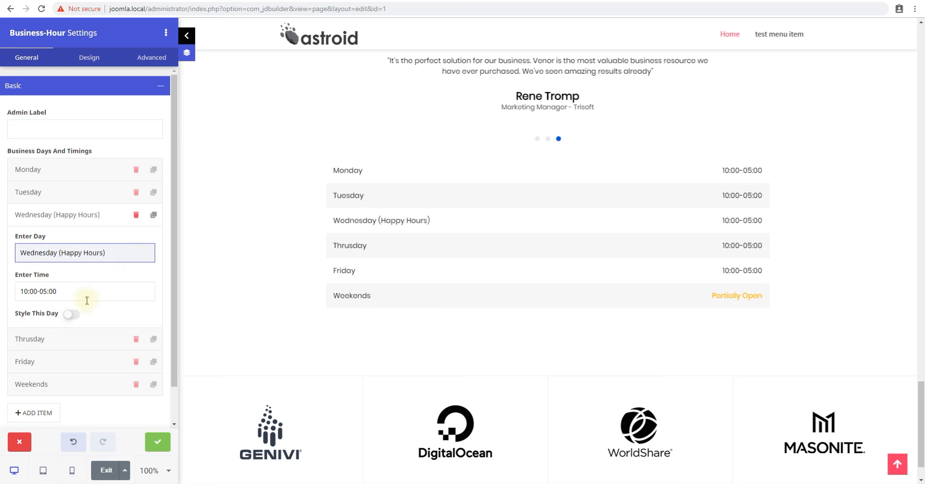
- Enable individual styling for the Wednesday entry and set its background color to orange #F77F00
left_click(71, 314)
left_click(25, 349)
left_click(145, 368)
left_click(24, 387)
left_click_drag(49, 339, 53, 339)
left_click_drag(79, 312, 46, 341)
left_click_drag(89, 294, 98, 288)
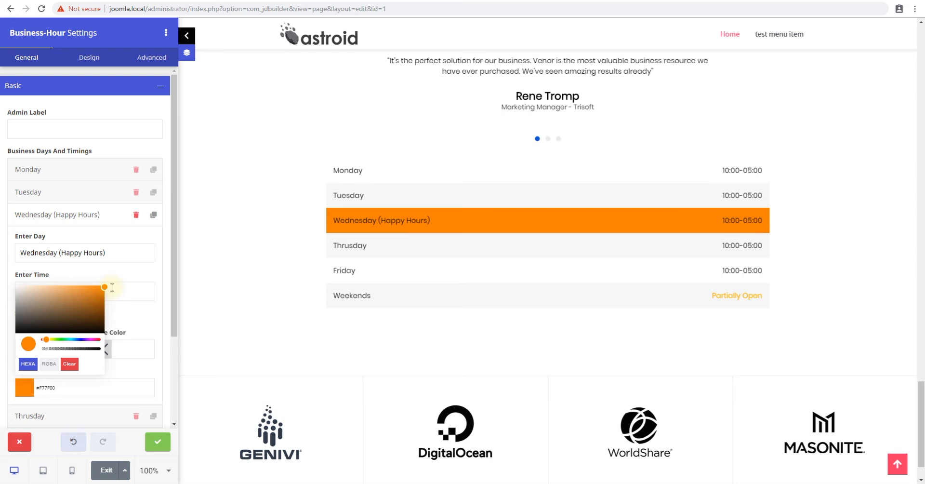
left_click(134, 332)
- Set both the day color and the time color of the Wednesday entry to white #FFFFFF
left_click(24, 348)
left_click_drag(62, 380, 1, 361)
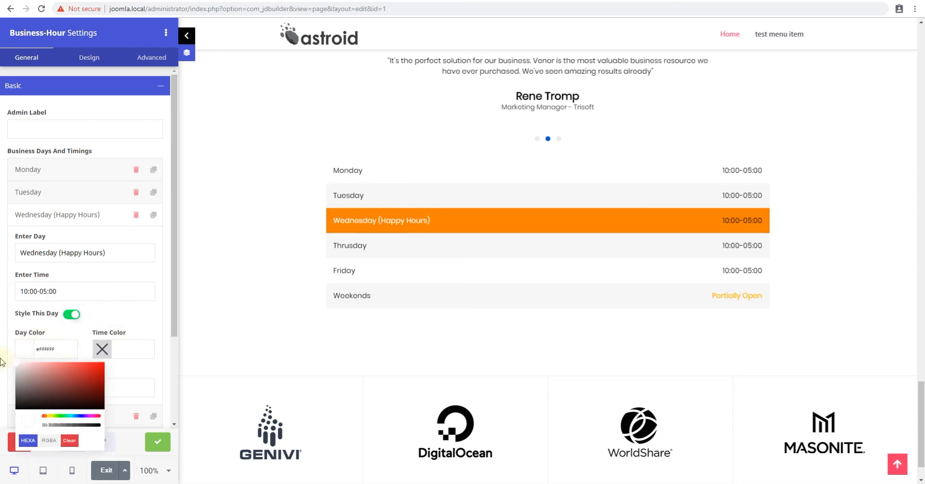
left_click(102, 349)
left_click_drag(88, 385, 42, 347)
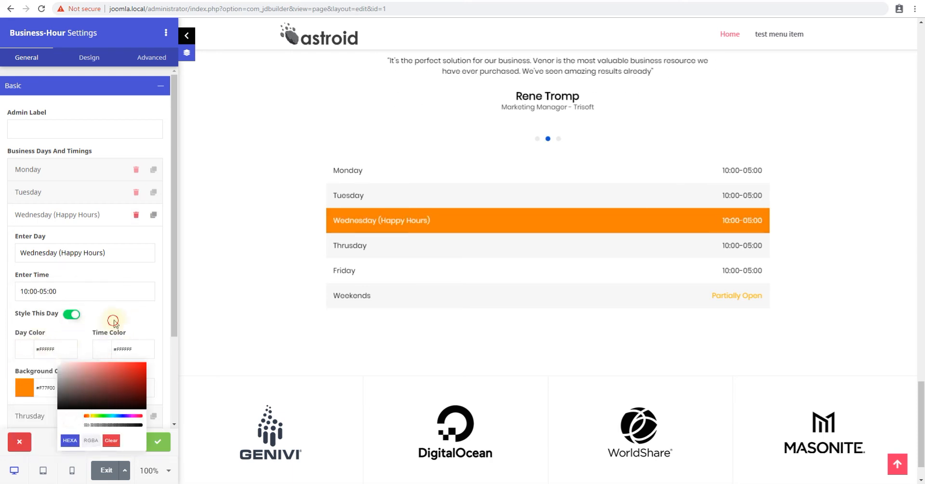
left_click(114, 322)
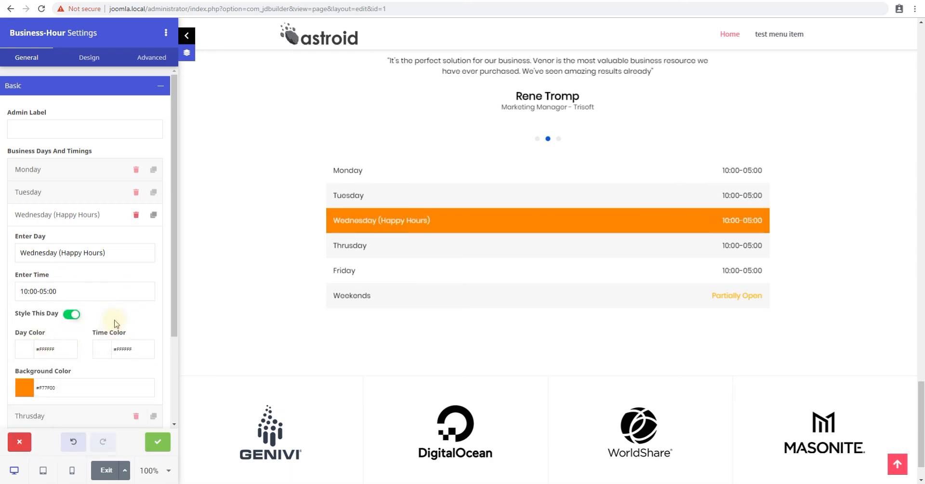
- Correct the Wednesday entry's day name to "Wednesday (Happy Hour)" and collapse the entry
left_click(104, 252)
key("BackSpace")
left_click(96, 214)
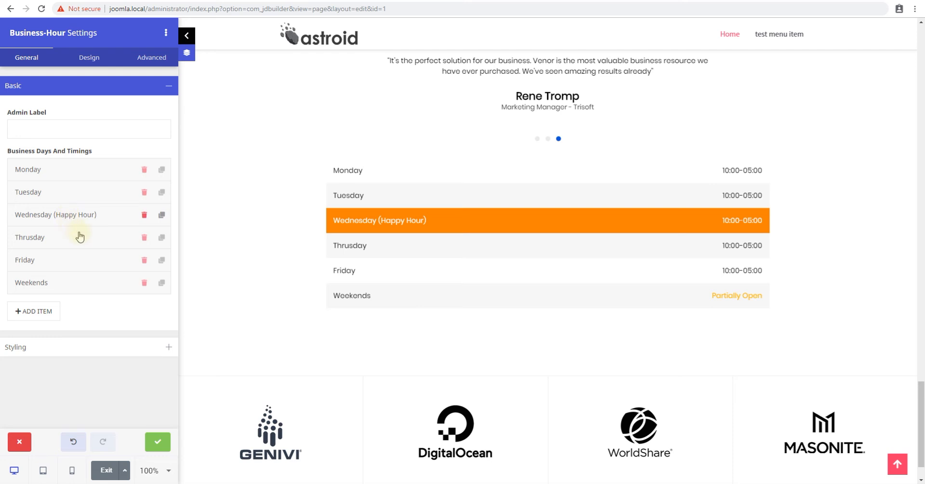
- Try a row padding of 11 px in the Styling settings and restore it to 15 px
left_click(45, 348)
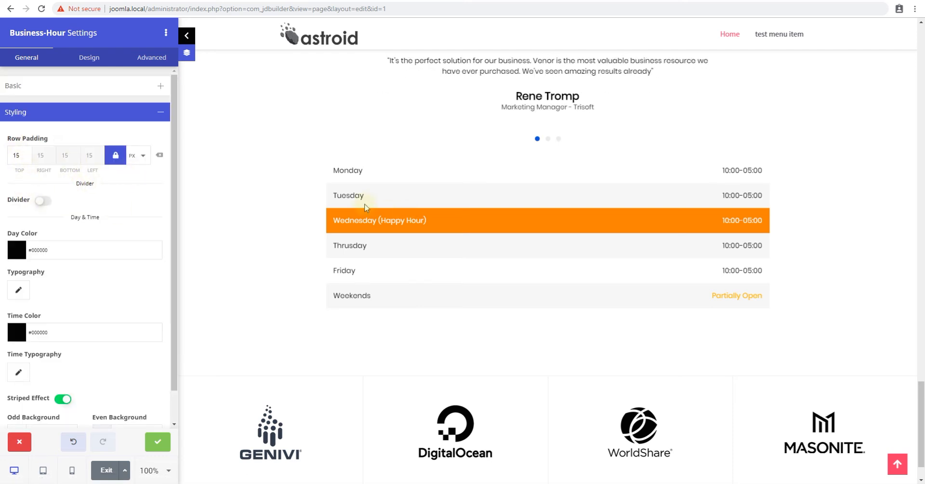
left_click(26, 157)
left_click(25, 157)
left_click(25, 158)
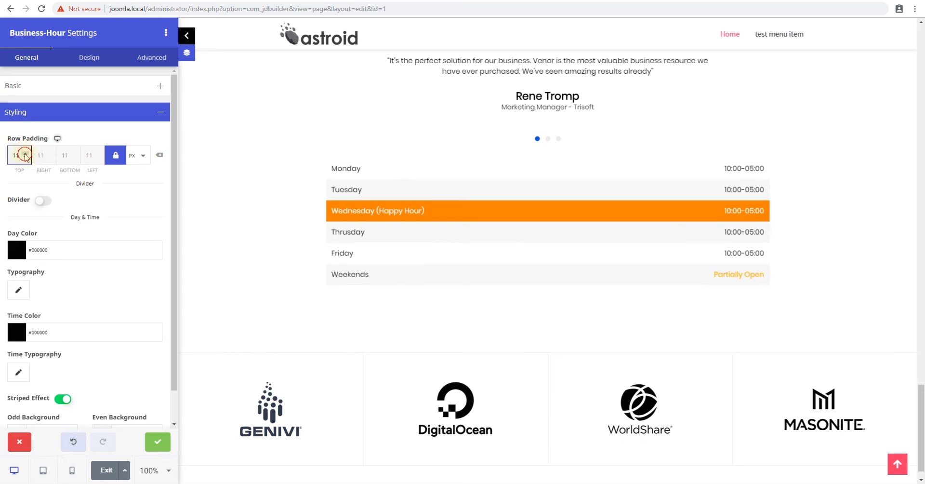
left_click(25, 154)
left_click(25, 154)
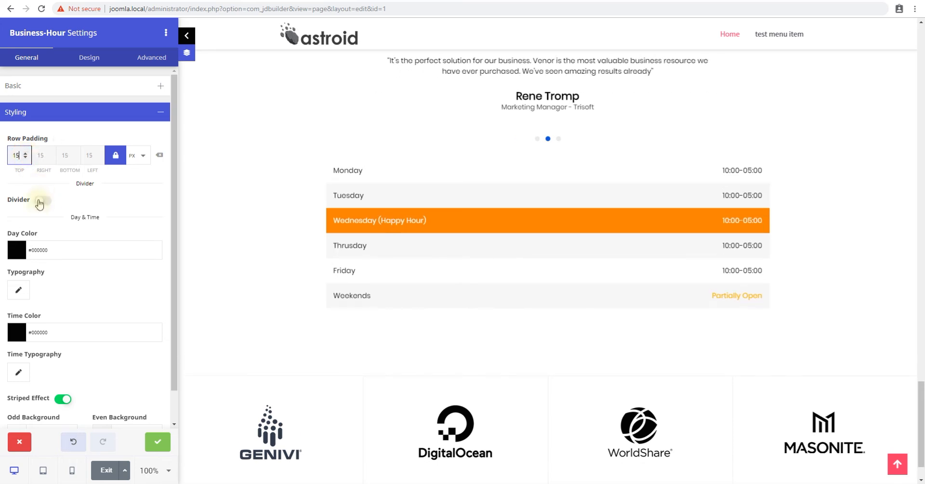
- Enable the row divider, try the dotted and dashed styles, and set the style back to solid
left_click(44, 200)
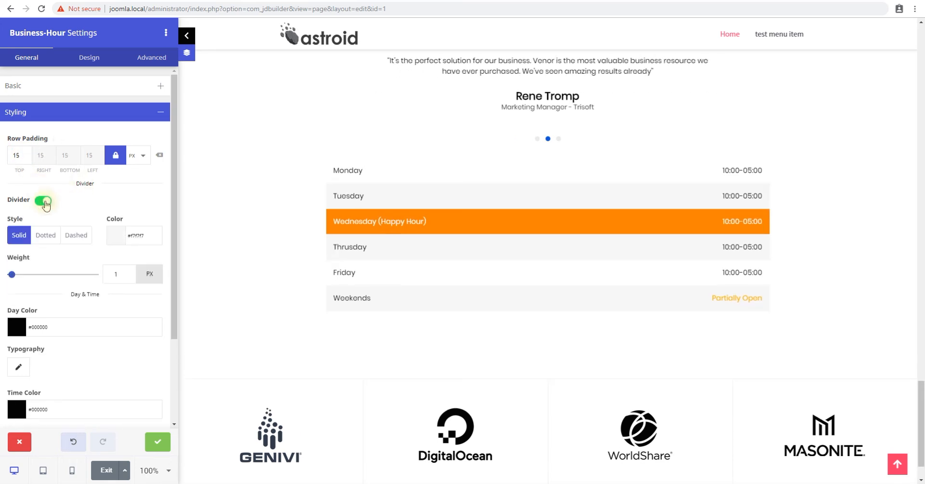
left_click(43, 235)
left_click(76, 236)
left_click(19, 235)
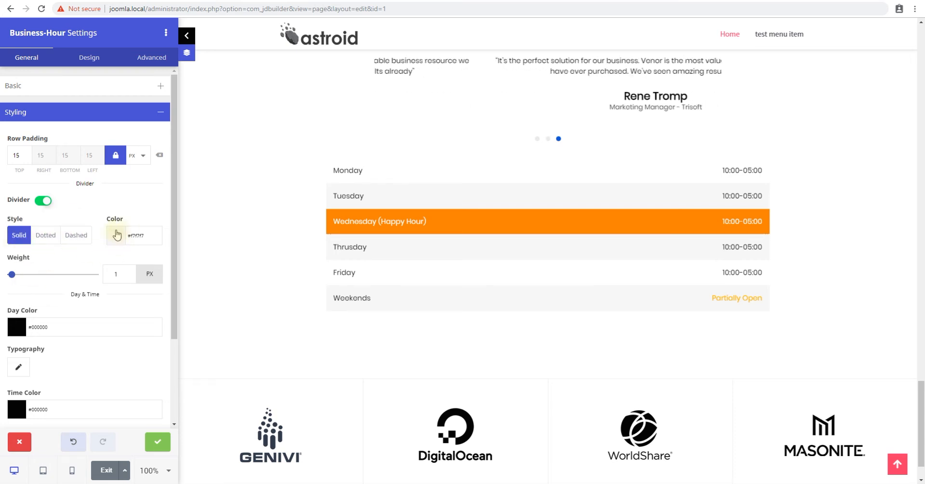
- Set the row divider color to red #FF0000
left_click(127, 230)
left_click_drag(120, 268, 164, 246)
left_click(140, 212)
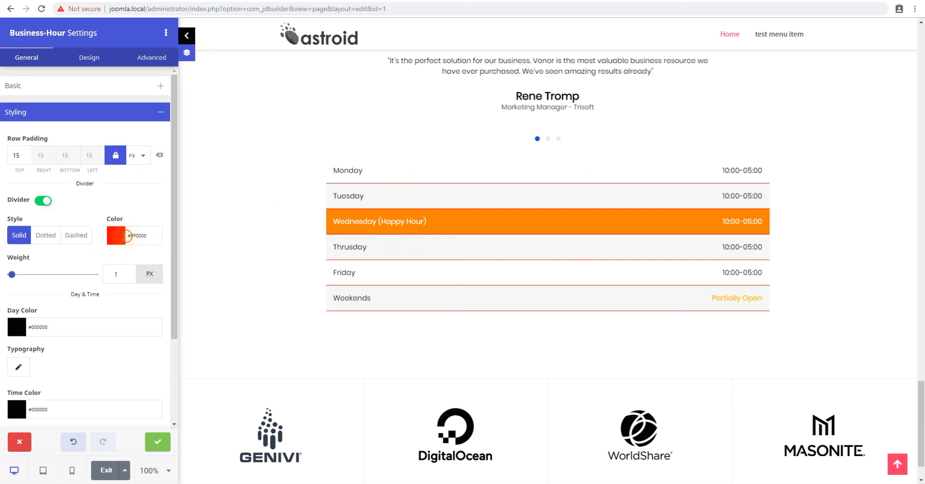
- Change the row divider color to a dark, nearly black gray
left_click(119, 240)
mouse_move(127, 267)
left_mouse_down()
mouse_move(117, 279)
mouse_move(149, 287)
left_mouse_up()
left_click_drag(100, 302, 109, 303)
mouse_move(135, 274)
left_mouse_down()
mouse_move(171, 239)
mouse_move(126, 276)
mouse_move(81, 293)
left_mouse_up()
- Preview the dark divider in the dashed and dotted styles and return it to solid
left_click(76, 235)
left_click(43, 240)
left_click(20, 235)
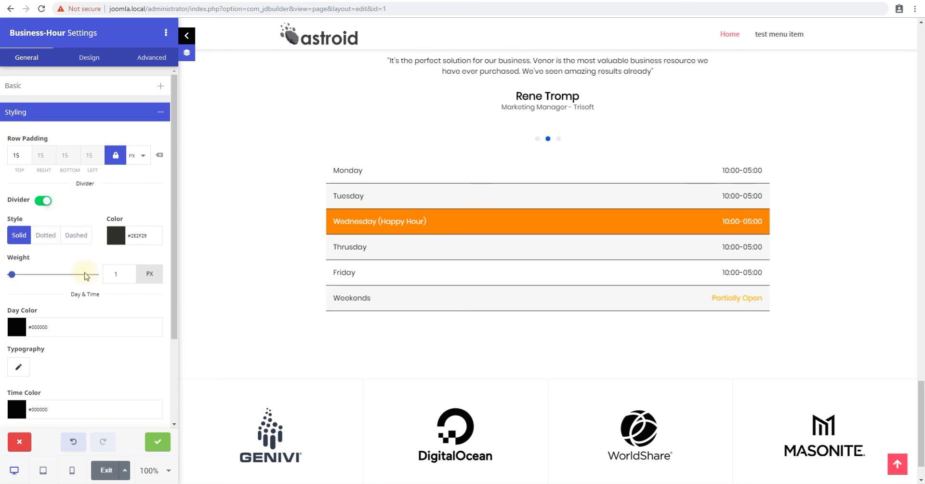
- Set the day color of the business hours to near-black #010101
scroll(89, 289, "down", 1)
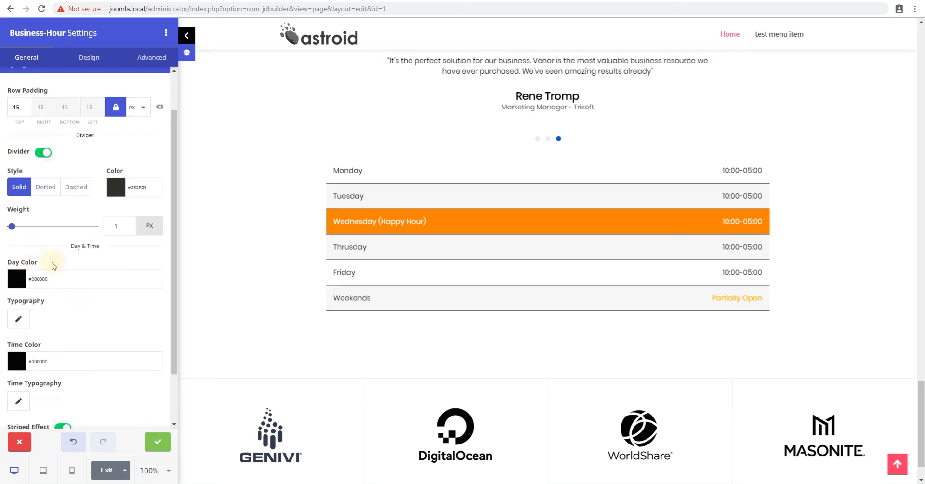
scroll(51, 256, "down", 1)
left_click_drag(336, 196, 370, 202)
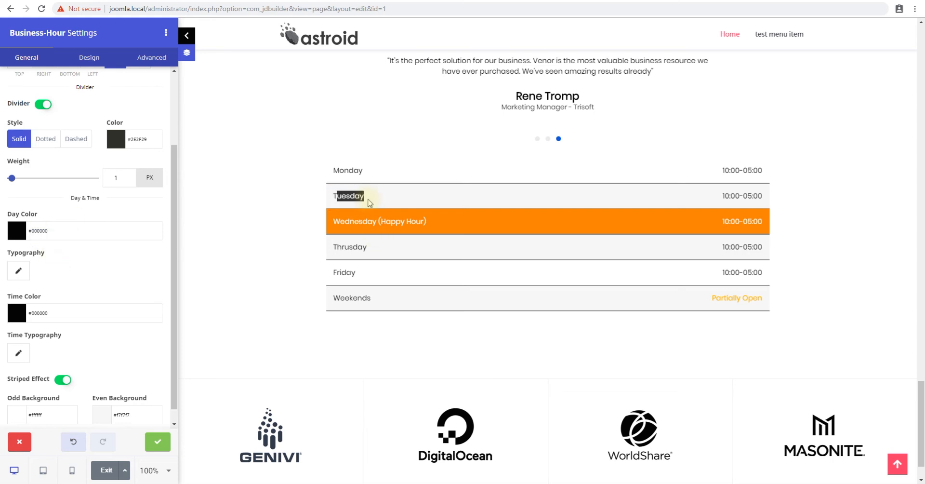
left_click_drag(341, 230, 765, 223)
left_click(434, 217)
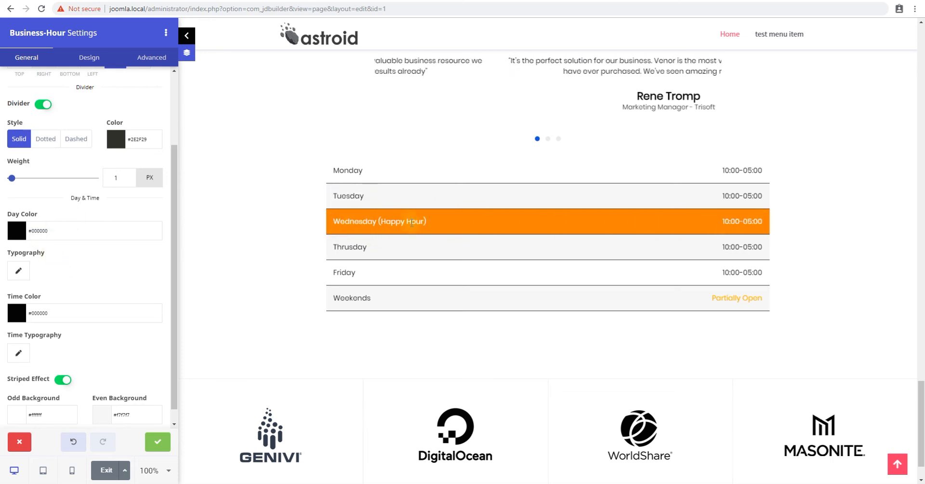
left_click(17, 230)
left_click_drag(50, 265, 6, 295)
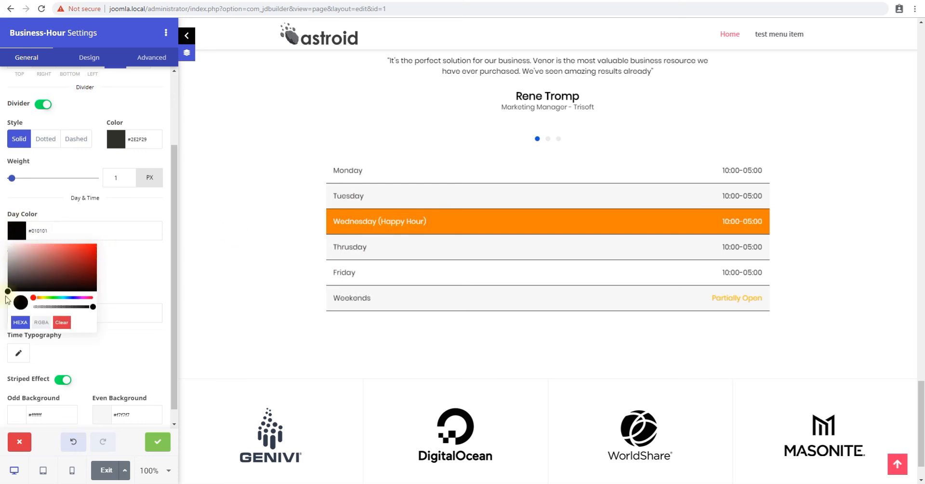
left_click(128, 284)
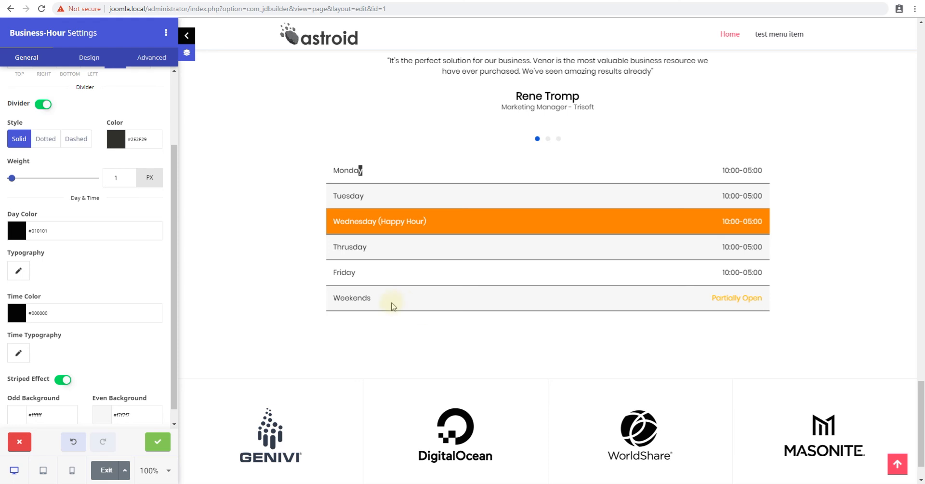
- Set the time color of the business hours to dark red #741F1F
left_click(17, 313)
left_click(12, 355)
left_click_drag(12, 355, 72, 351)
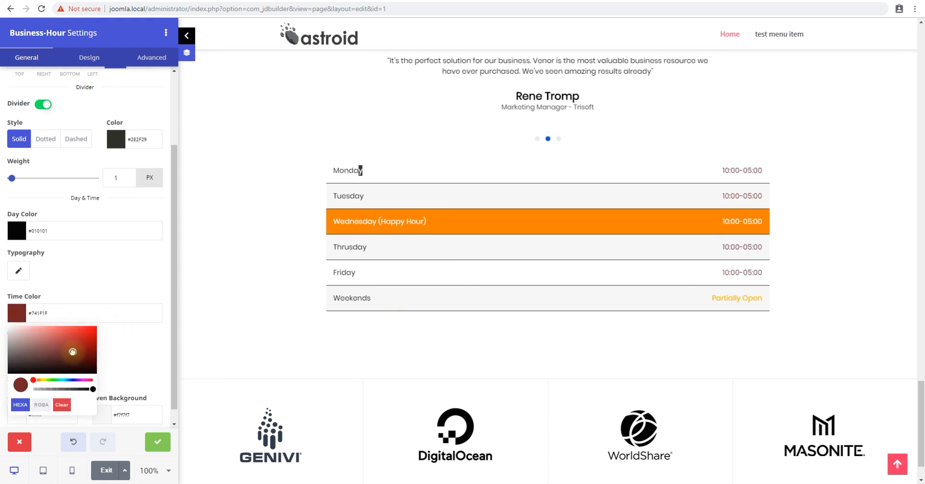
left_click(138, 338)
left_click_drag(749, 270, 698, 222)
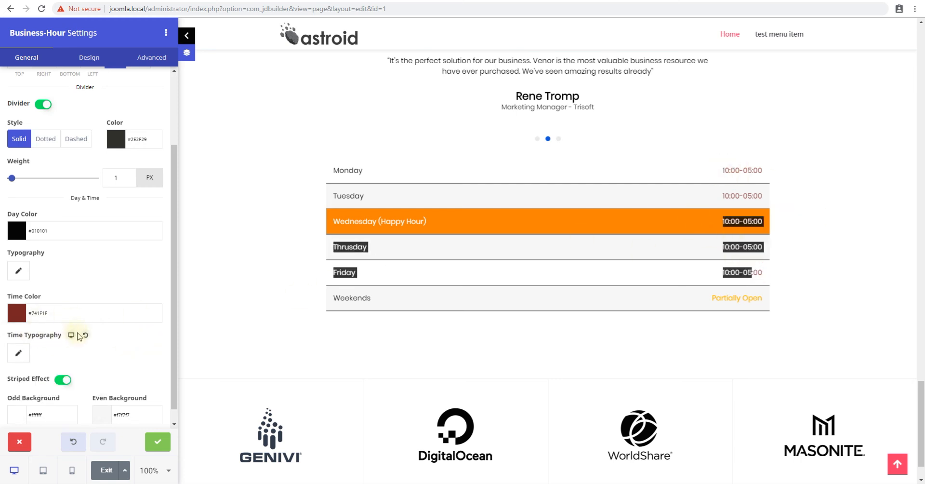
- Turn the striped effect off and back on to compare the row backgrounds
scroll(72, 347, "down", 1)
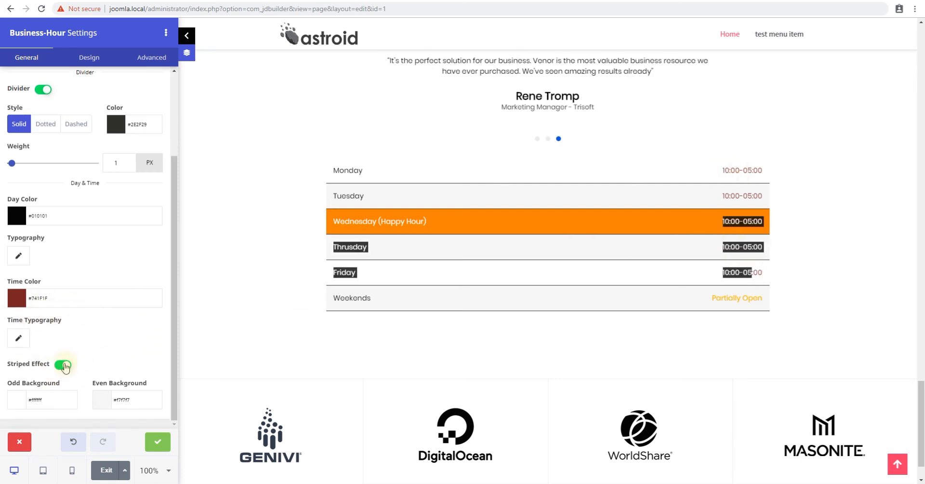
left_click(65, 367)
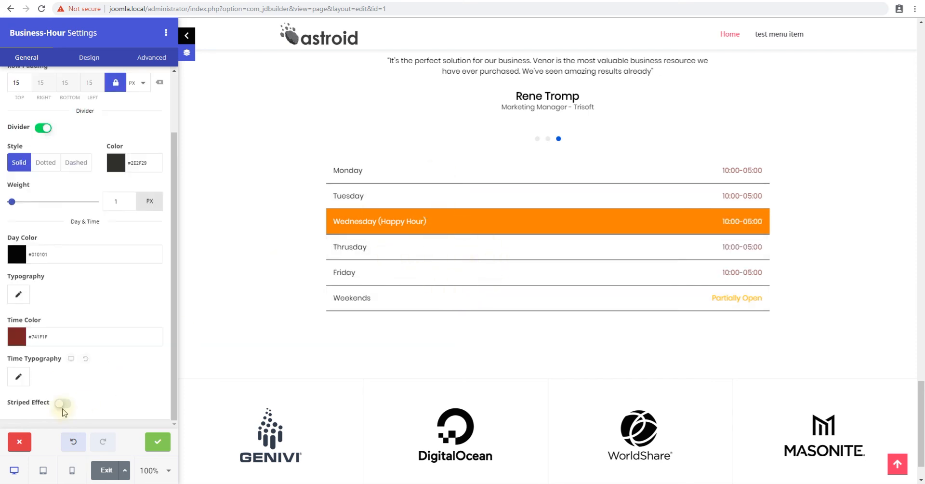
left_click_drag(344, 171, 415, 225)
left_click_drag(349, 247, 369, 248)
left_click_drag(340, 274, 360, 271)
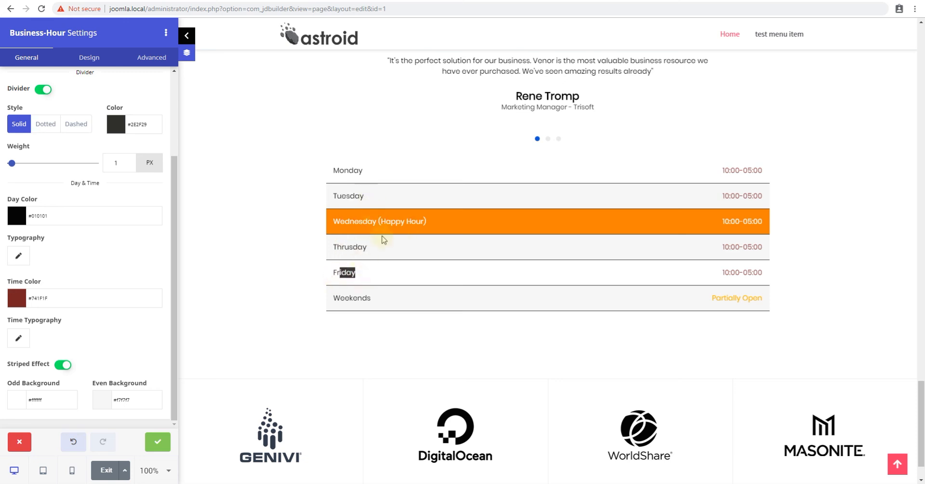
- Try red #FE0000 as the odd row background and green as the even row background
left_click(19, 409)
left_click(87, 308)
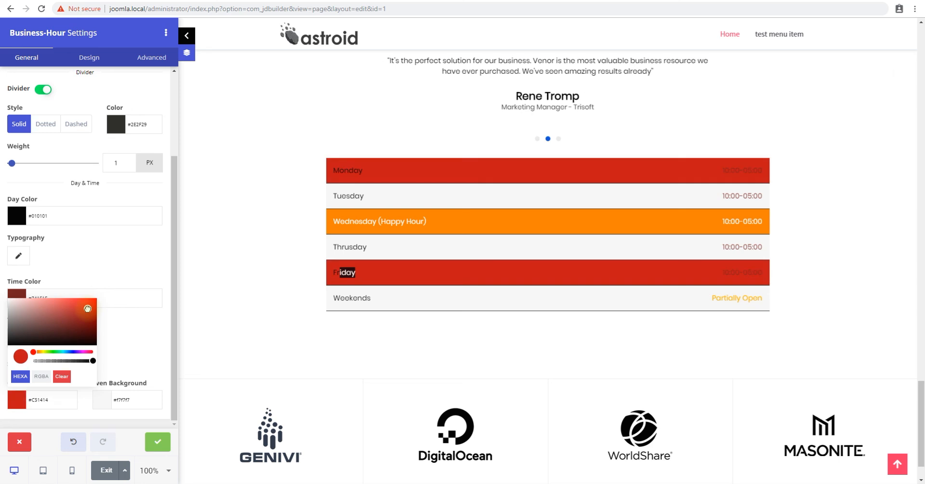
left_click_drag(88, 308, 134, 318)
left_click(102, 402)
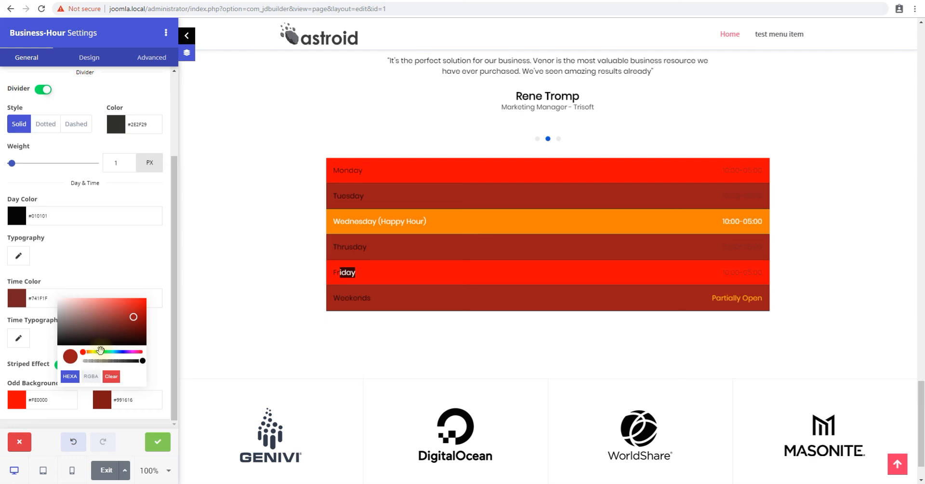
left_click(108, 351)
left_click_drag(137, 316, 142, 316)
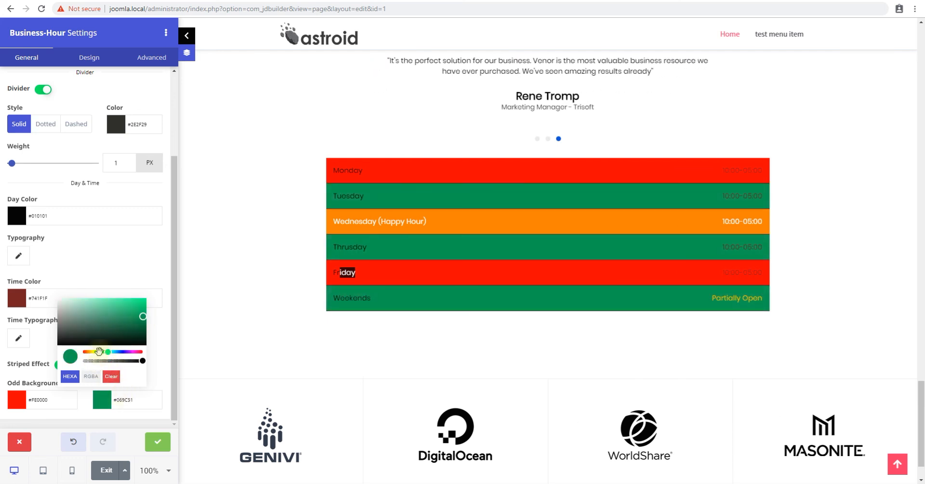
- Change the even row background to light gray and the odd row background to white #FFFFFF
left_click_drag(107, 329, 58, 305)
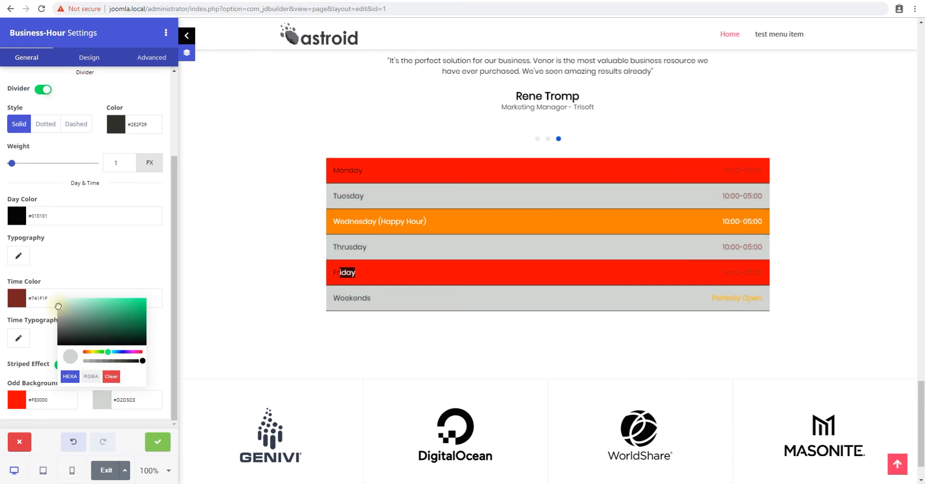
left_click(17, 399)
left_click_drag(35, 329, 4, 289)
left_click(120, 334)
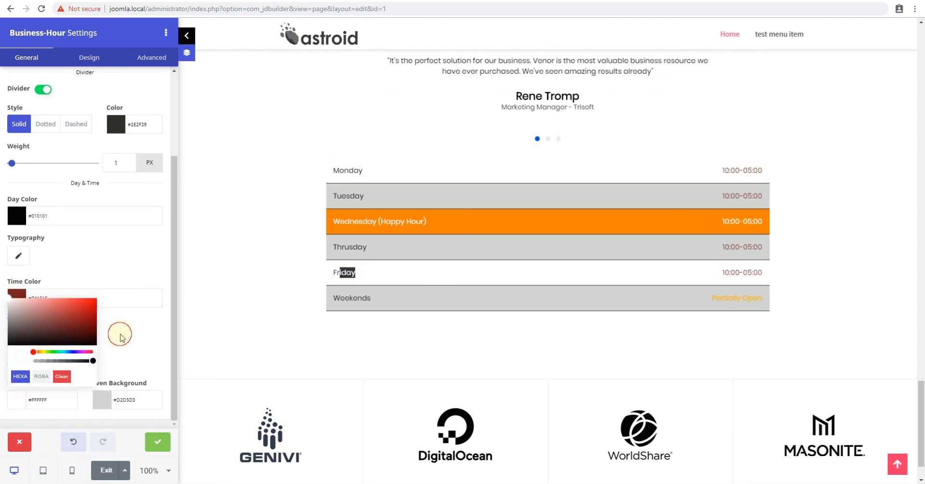
left_click(384, 227)
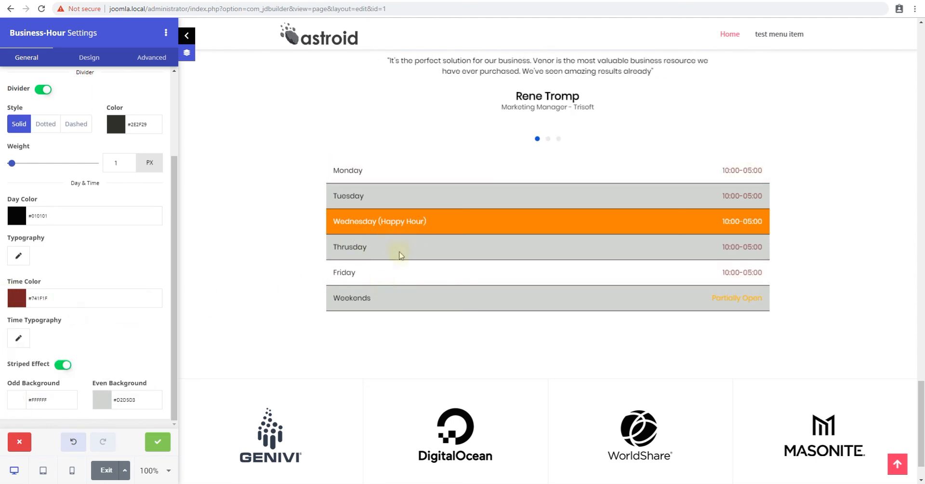
- Set the even row background to pale gray #F1F1F1 and apply the Business-hour settings
left_click(101, 400)
left_click_drag(99, 327, 54, 301)
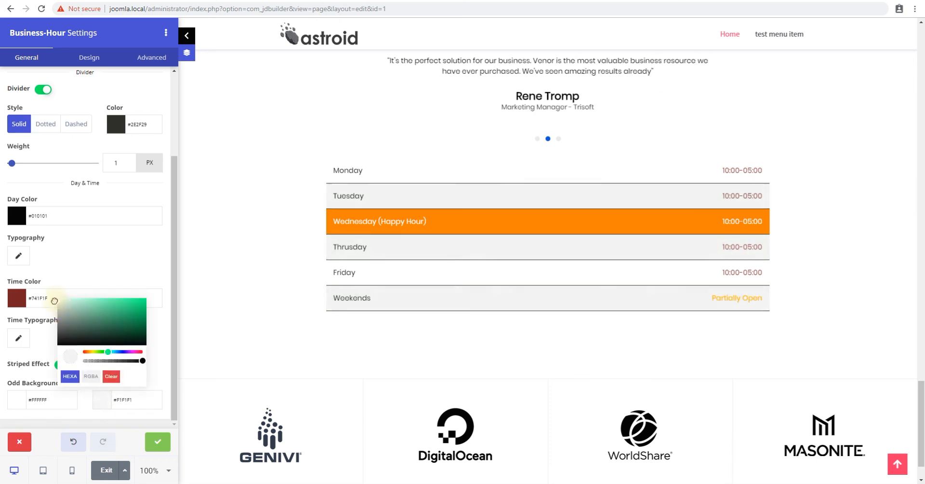
left_click(162, 341)
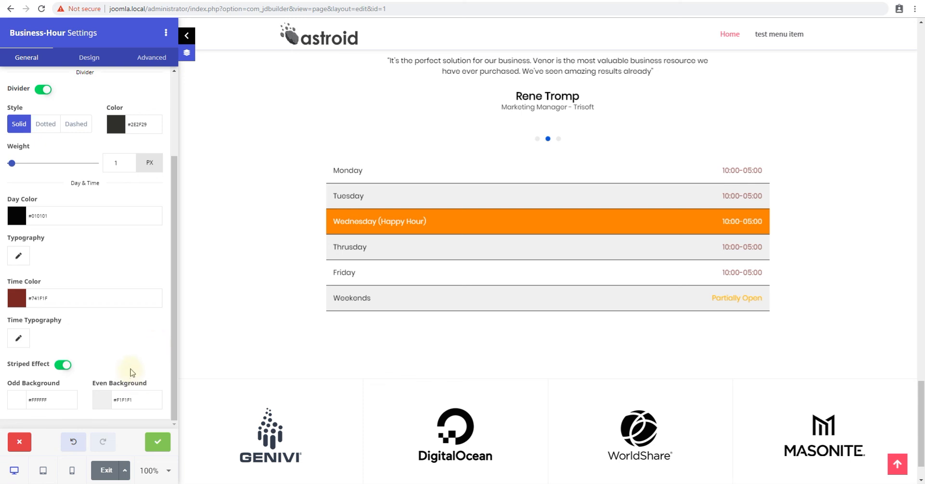
left_click(157, 441)
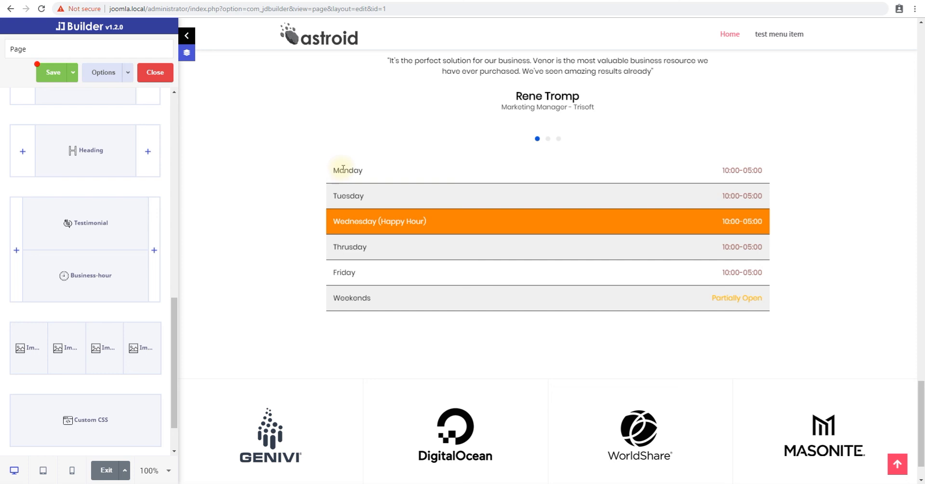
left_click_drag(344, 168, 348, 188)
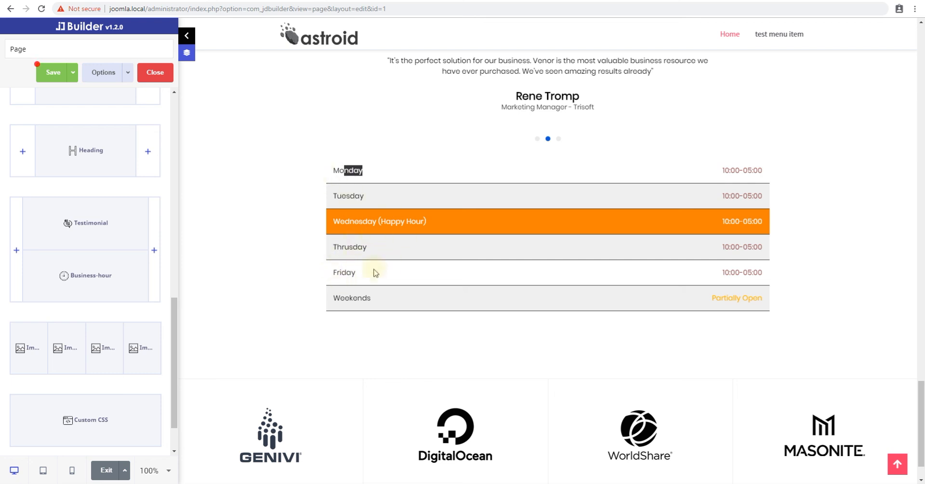
left_click_drag(364, 169, 354, 171)
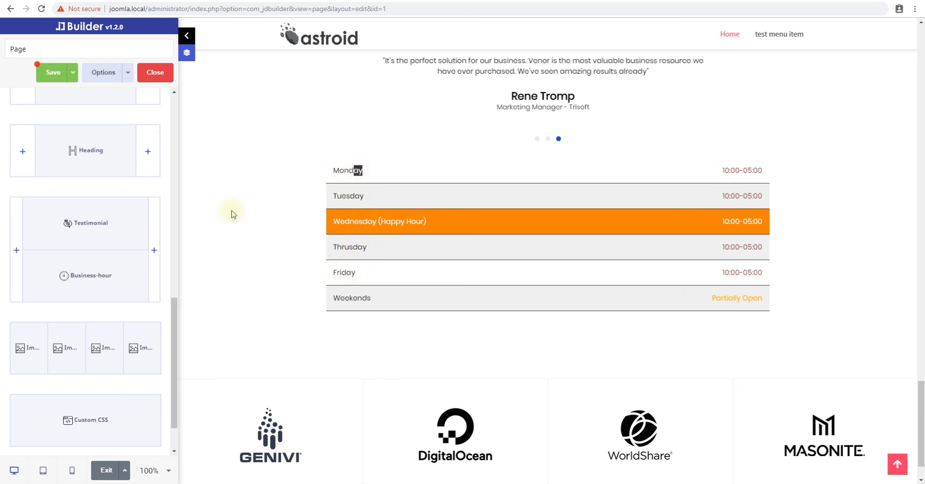
- Reopen the Business-hour element and change its Monday entry to day "Chicken Wings" and time "$5"
left_click(87, 277)
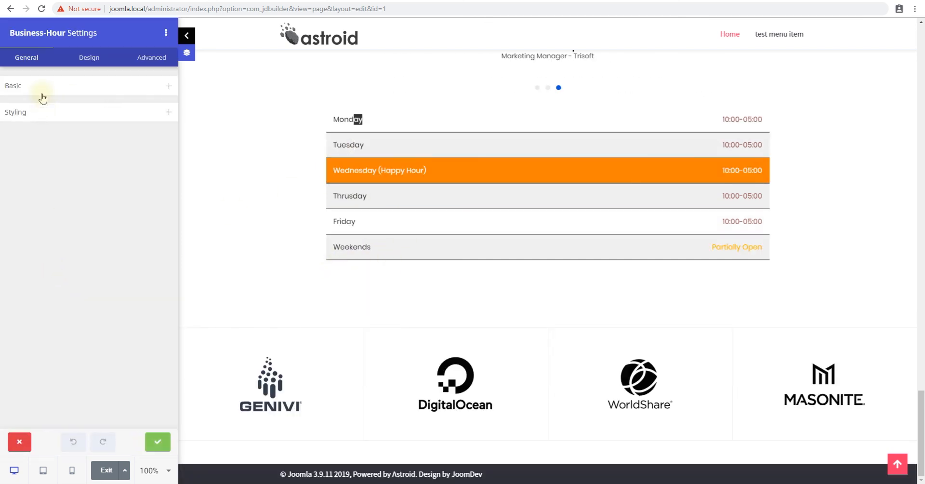
left_click(58, 89)
left_click(59, 167)
left_click_drag(60, 207, 11, 211)
type("C")
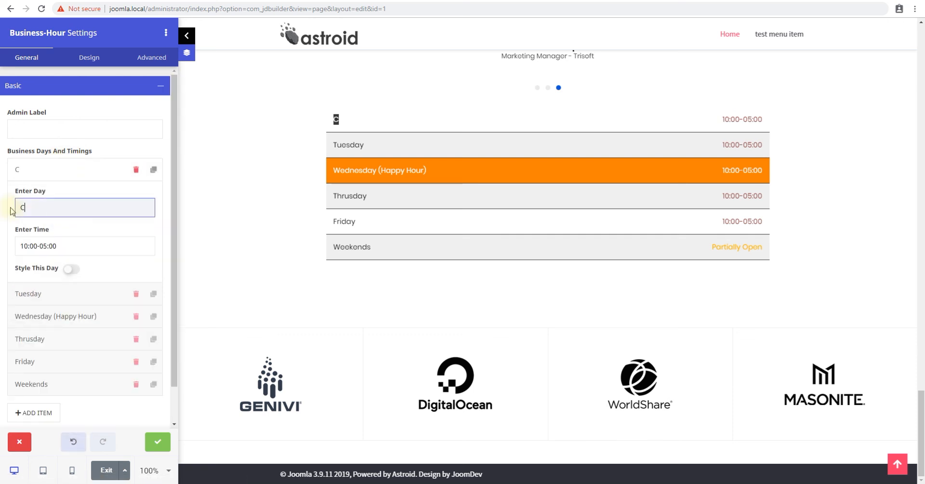
type("hicken Wings")
key("Tab")
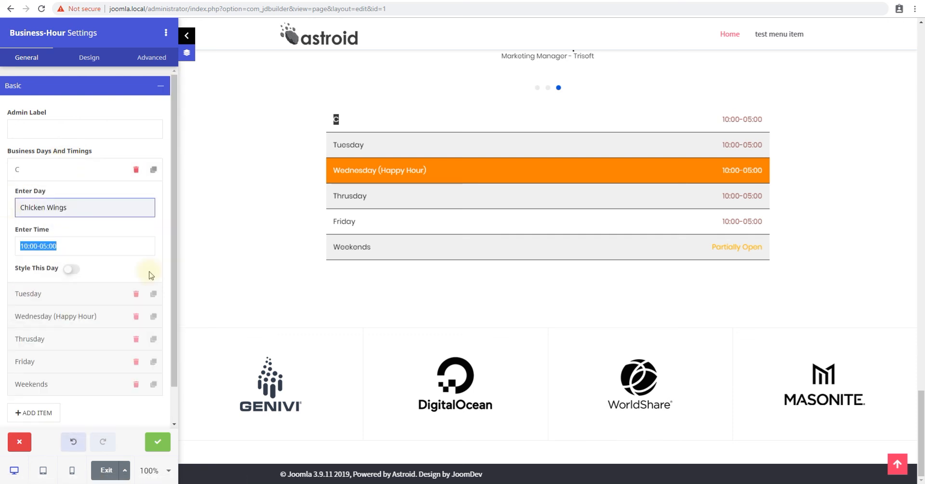
type("$")
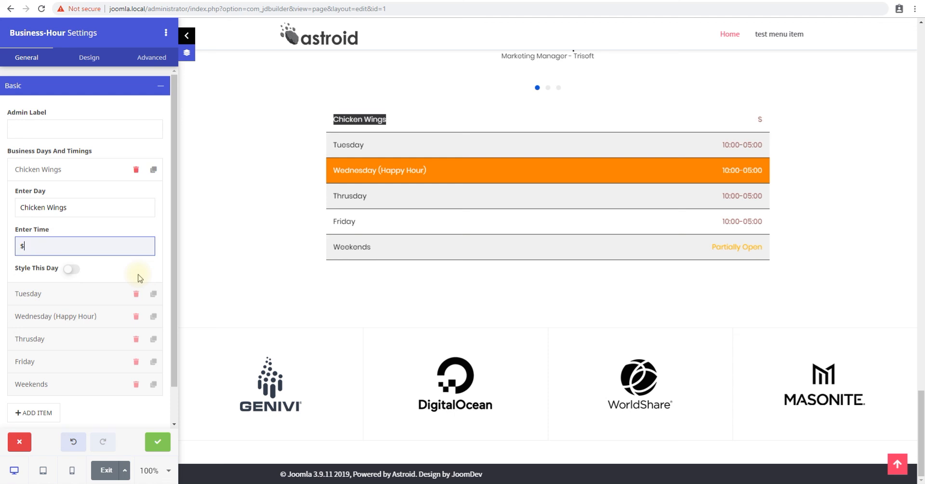
left_click(450, 153)
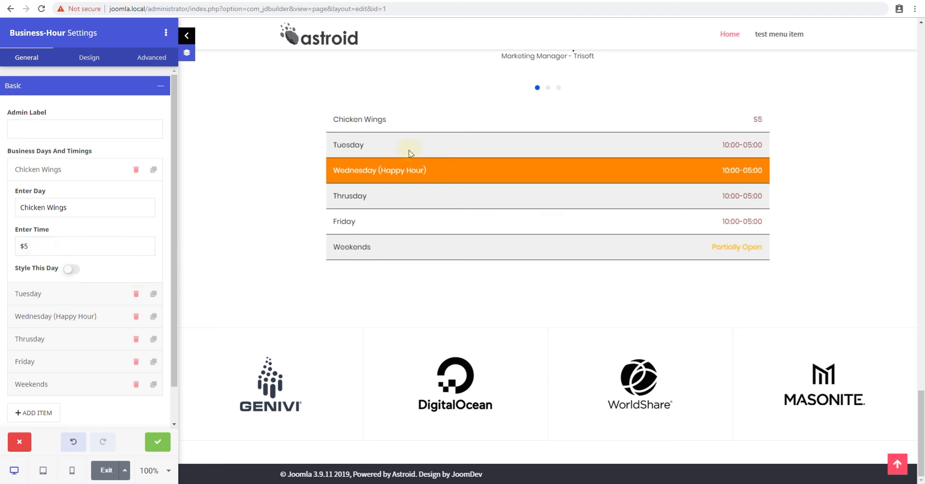
scroll(409, 149, "up", 1)
left_click(62, 176)
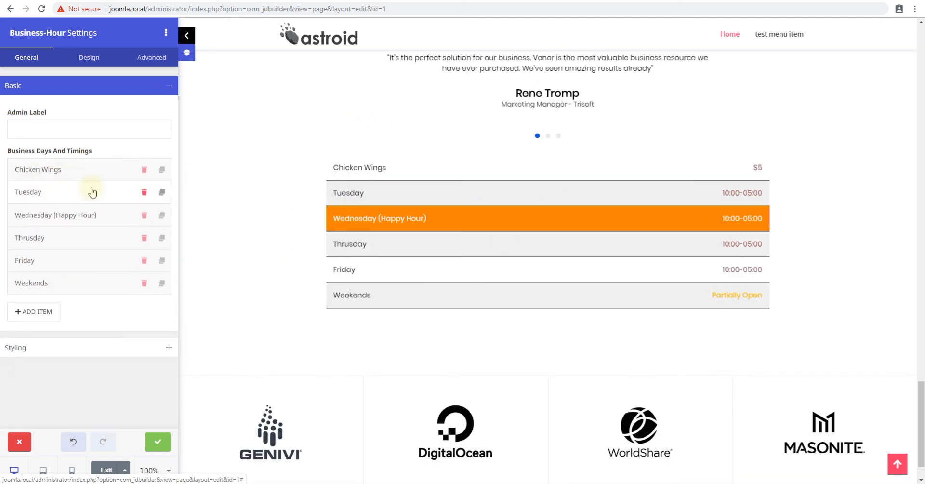
- Change the Tuesday entry to day "Chicken Bucket" and time "$16"
left_click(62, 191)
left_click_drag(62, 226, 13, 224)
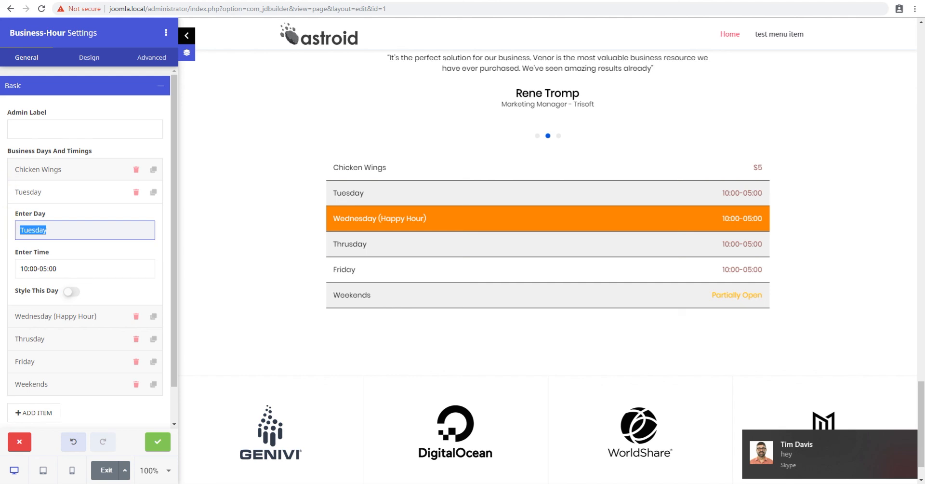
left_click(57, 228)
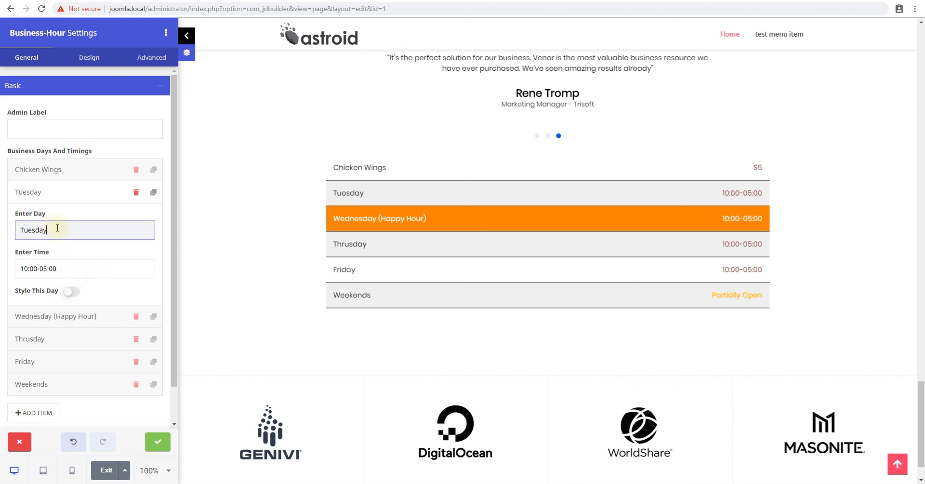
double_click(58, 228)
type("Chi")
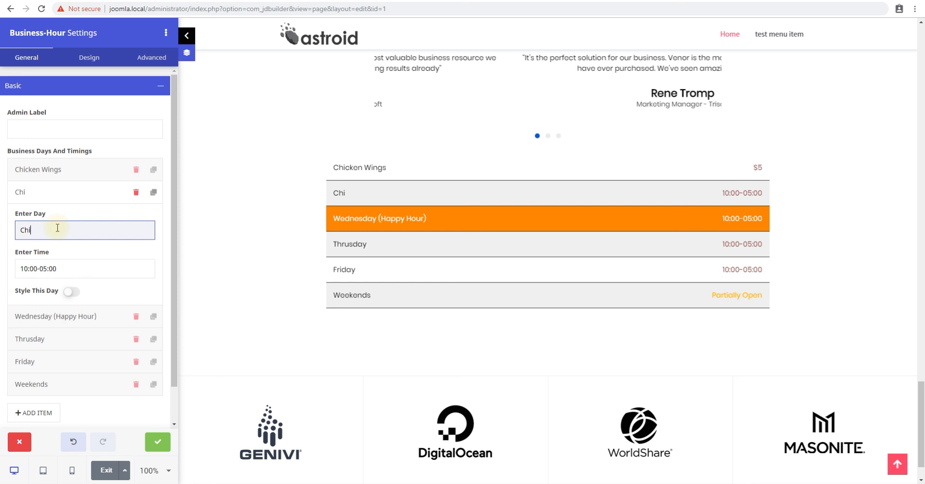
type("cken Bucket")
key("Tab")
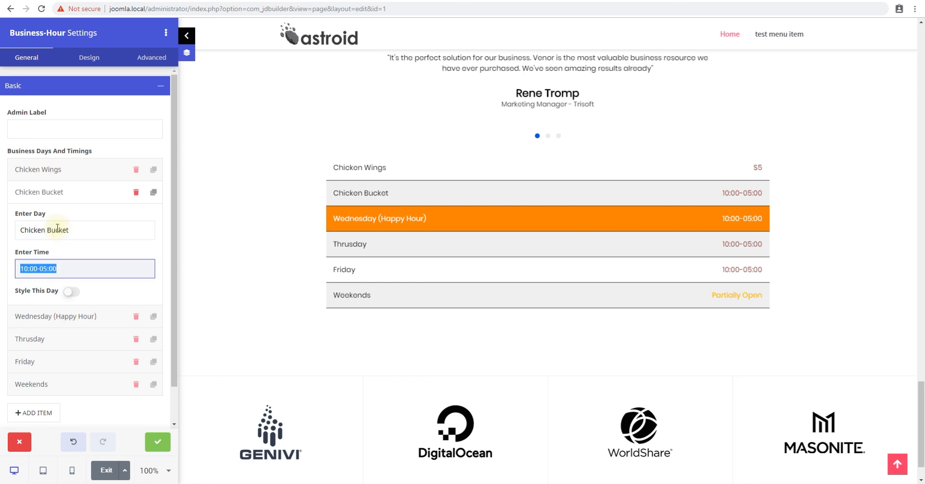
type("$16")
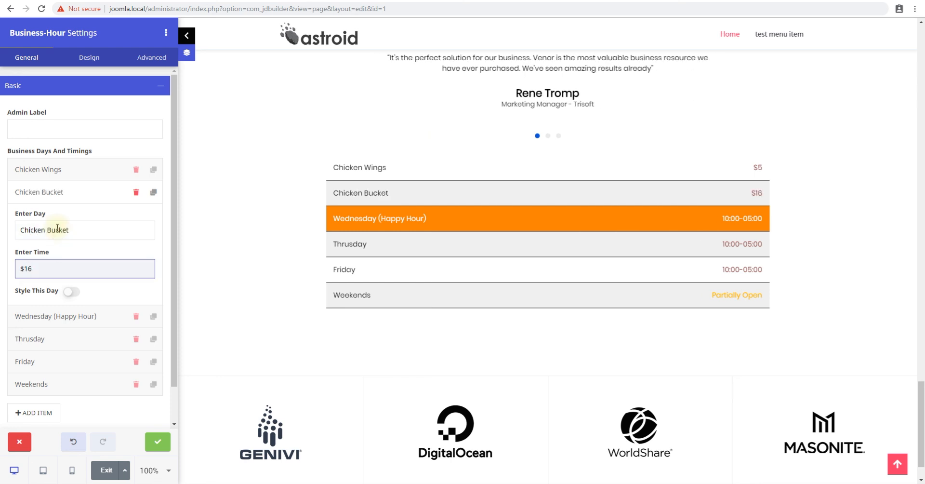
left_click(63, 192)
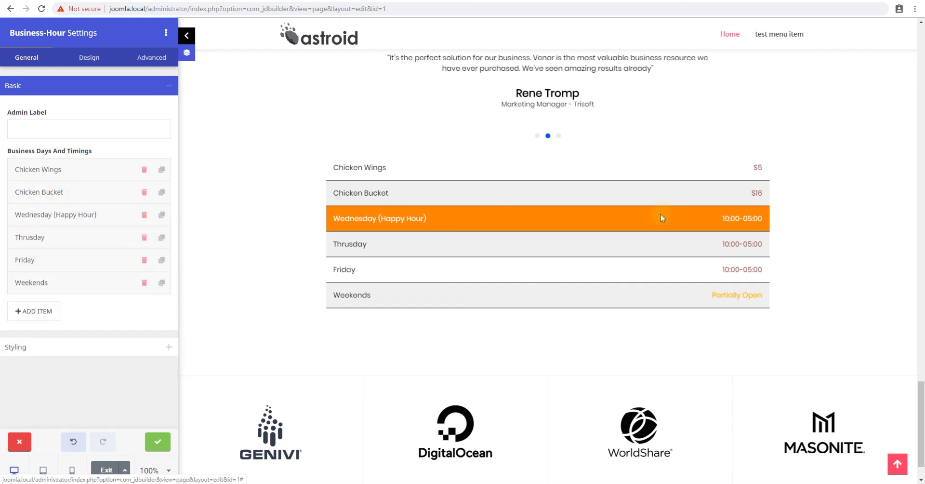
- Apply the edited entries to the Business-hour element and return to the page layout
left_click_drag(333, 163, 456, 196)
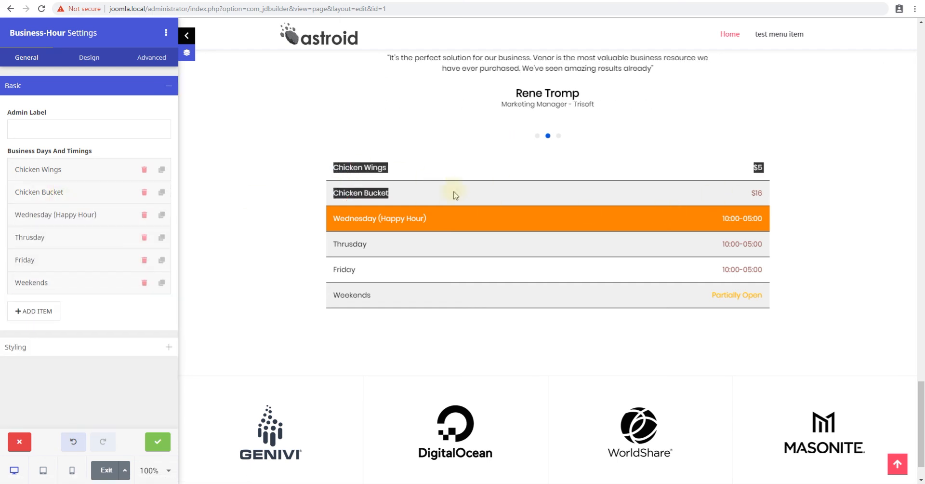
left_click(337, 166)
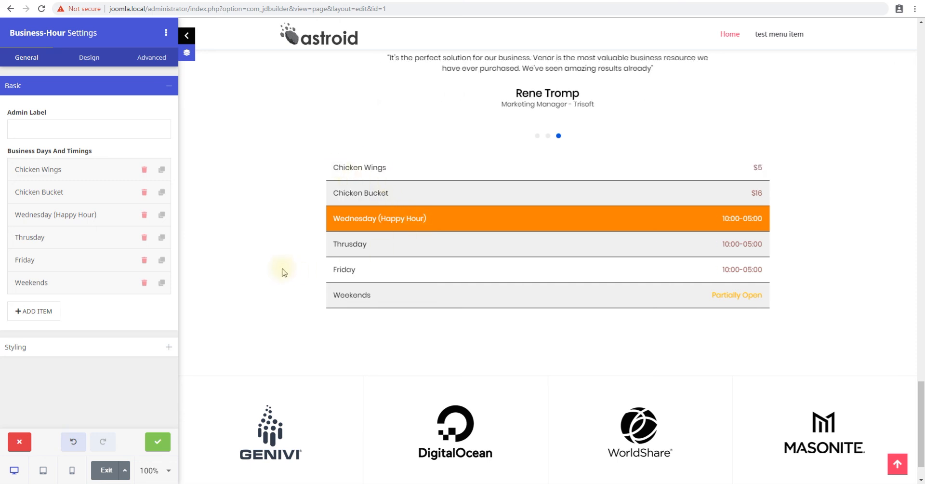
left_click(92, 90)
left_click(156, 445)
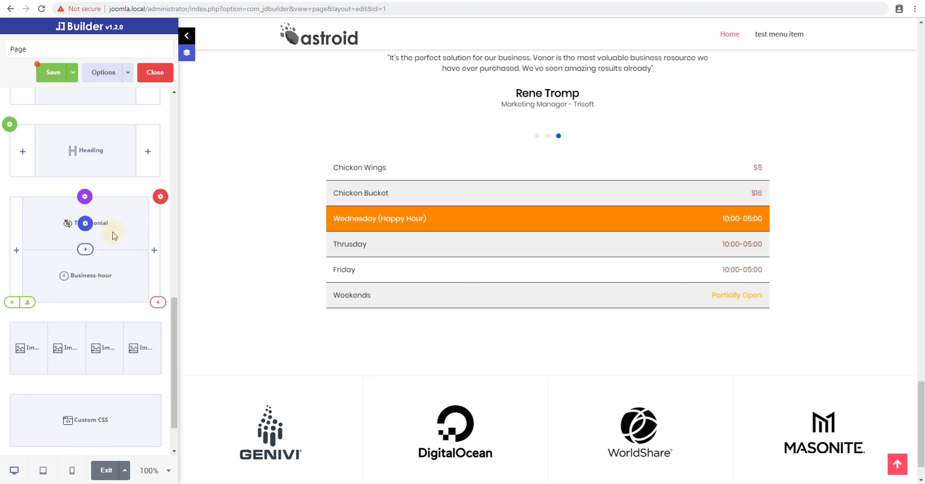